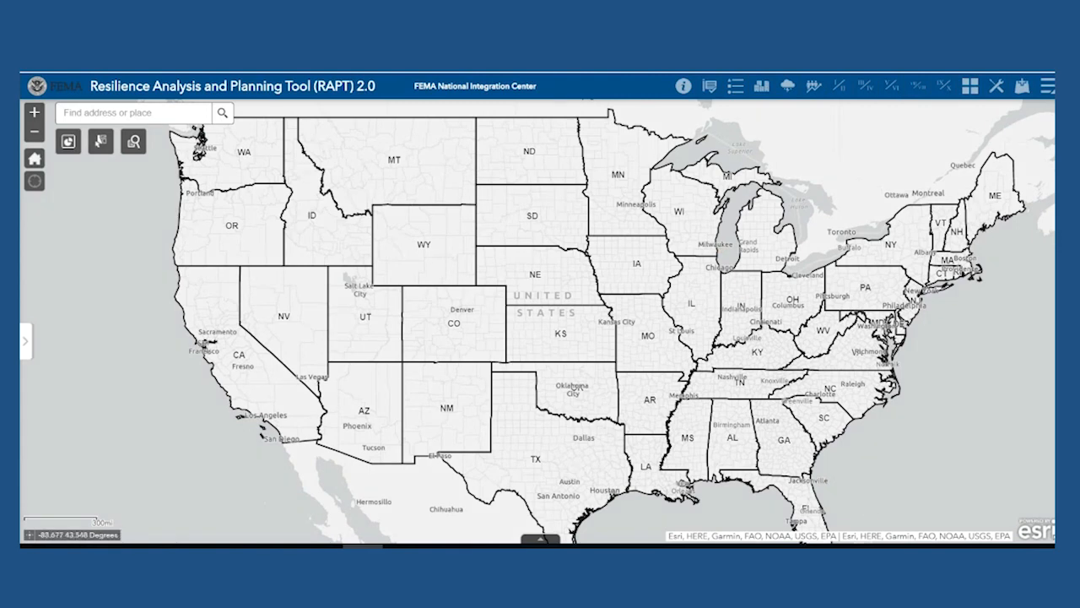
Step: Open the Region V and Region VI census tract layers and display the R5 - Disability layer over Michigan
scroll(764, 243, "up", 1)
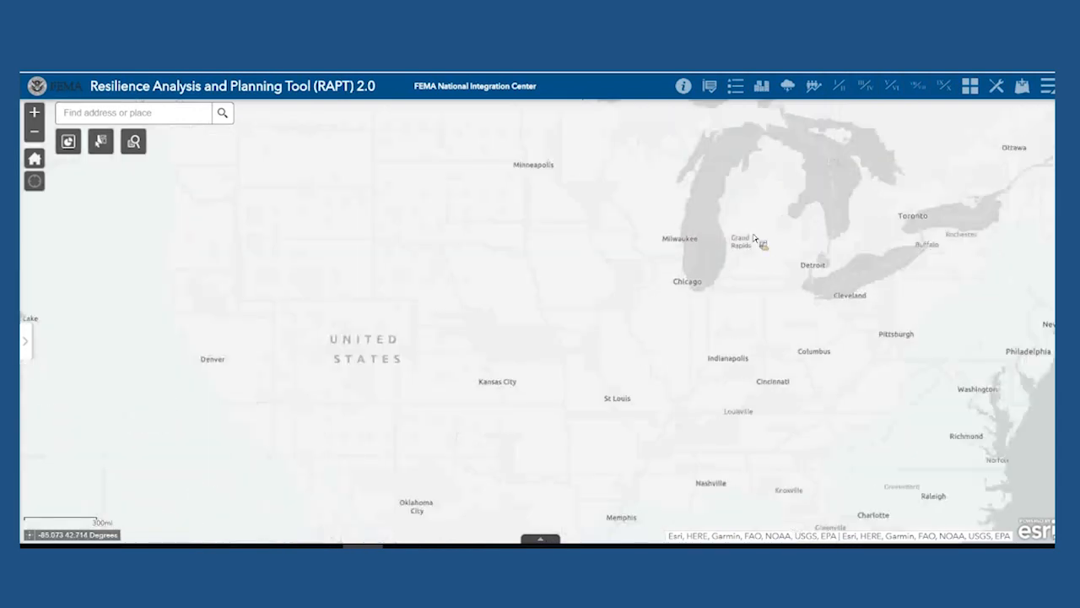
scroll(754, 248, "up", 1)
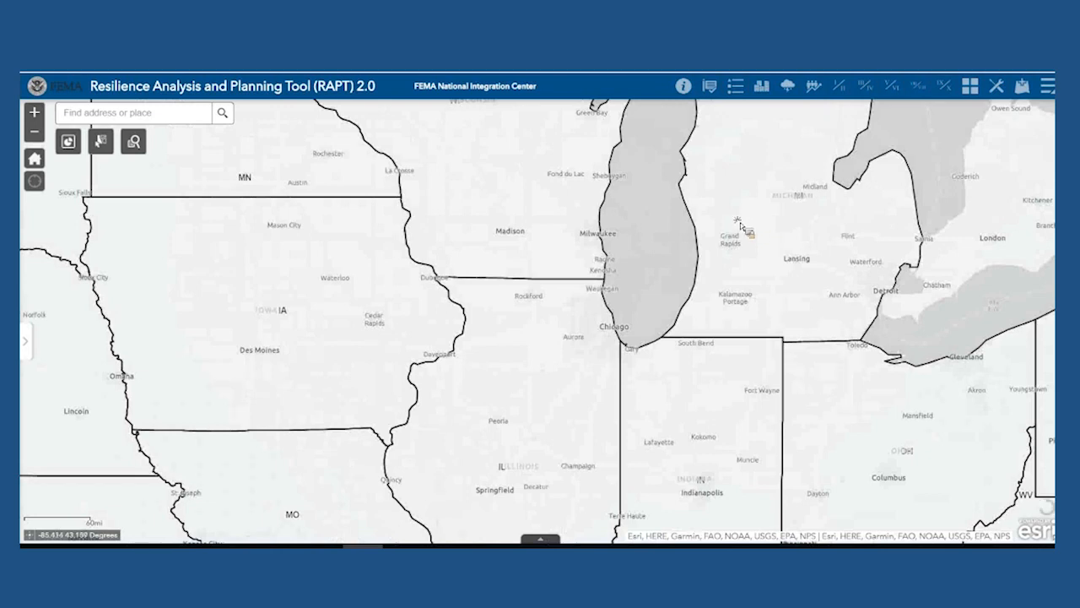
left_click_drag(646, 303, 575, 327)
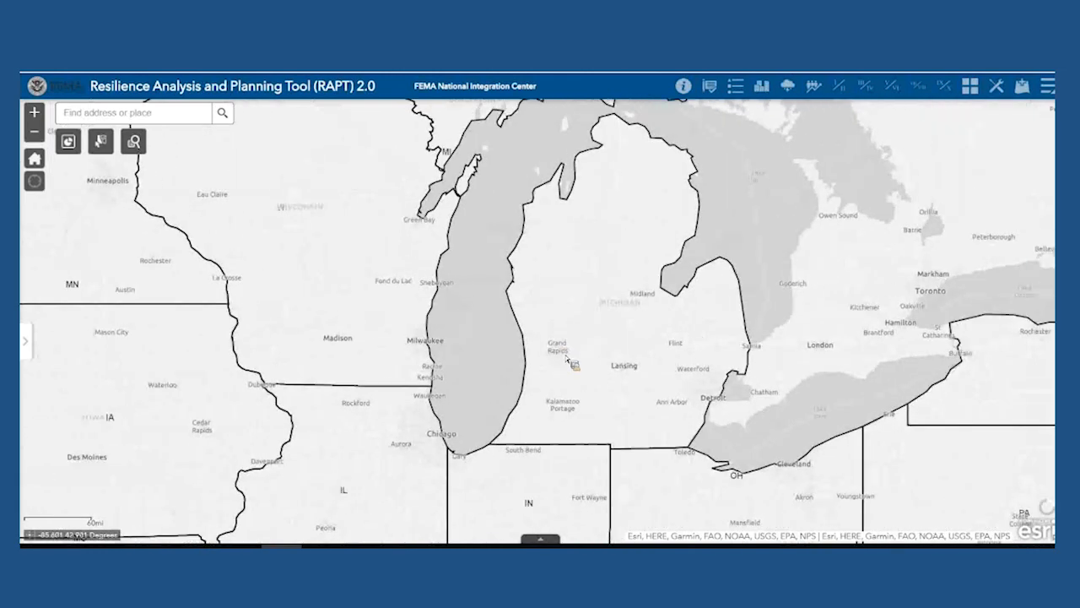
scroll(570, 361, "up", 1)
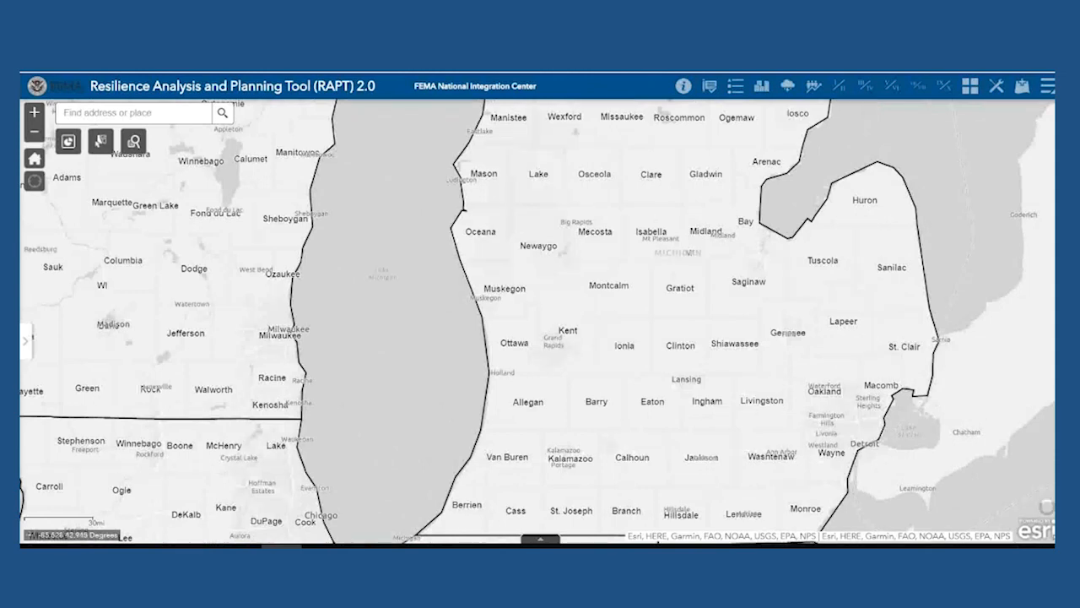
left_click(898, 90)
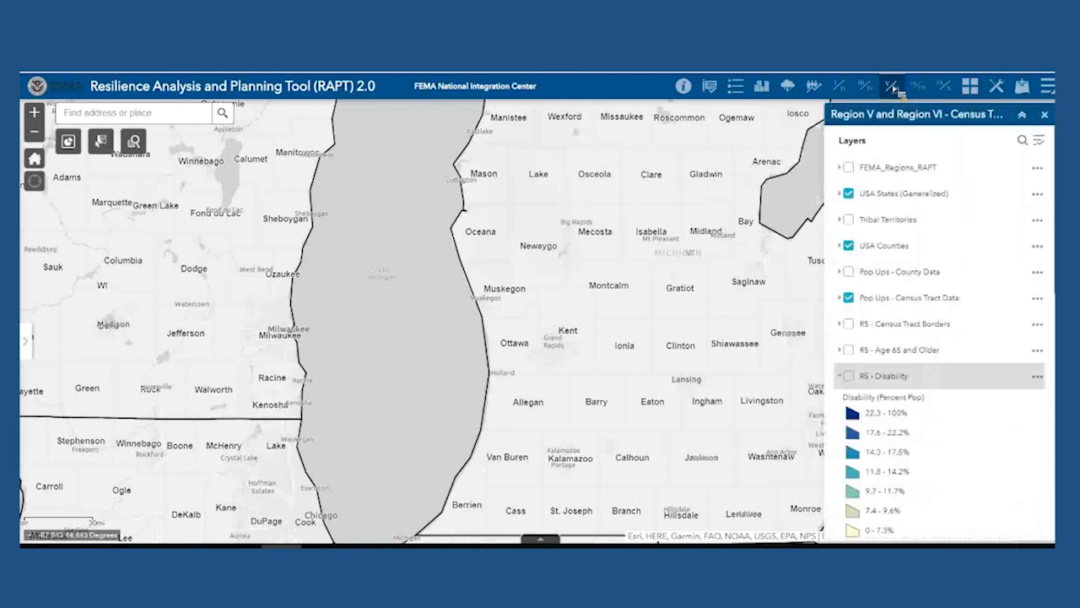
left_click(896, 377)
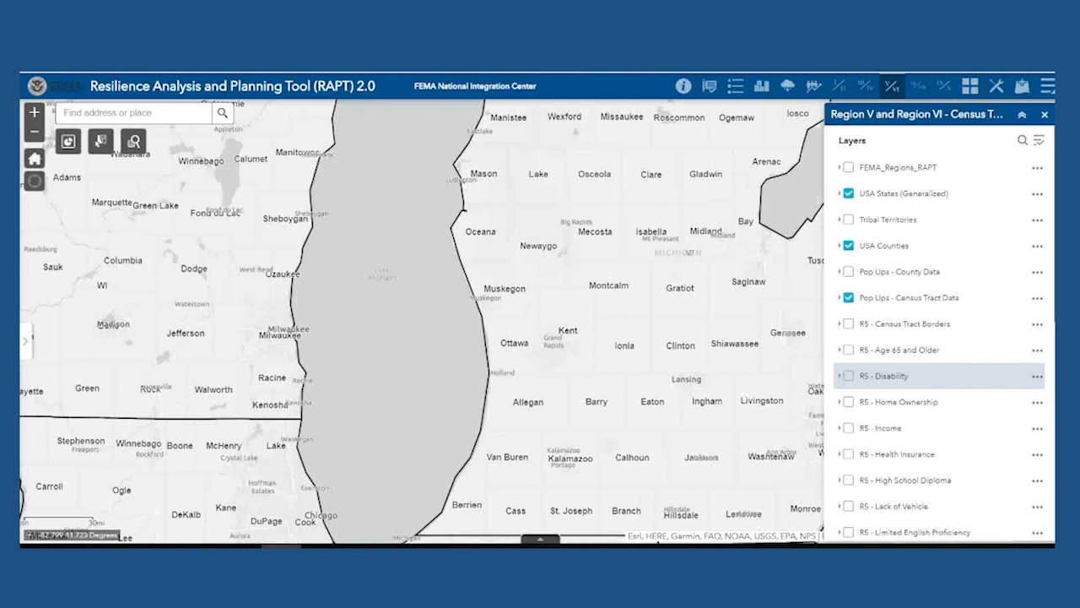
left_click(849, 376)
Step: Expand the R5 - Limited English Proficiency legend and turn on that layer in addition to disability
scroll(912, 436, "down", 2)
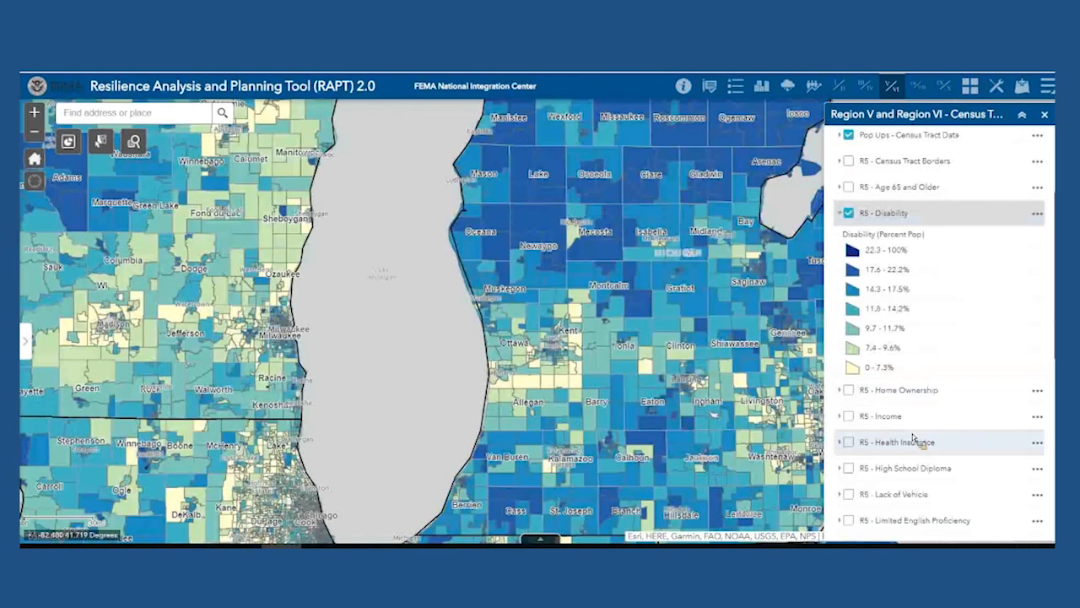
scroll(913, 436, "down", 2)
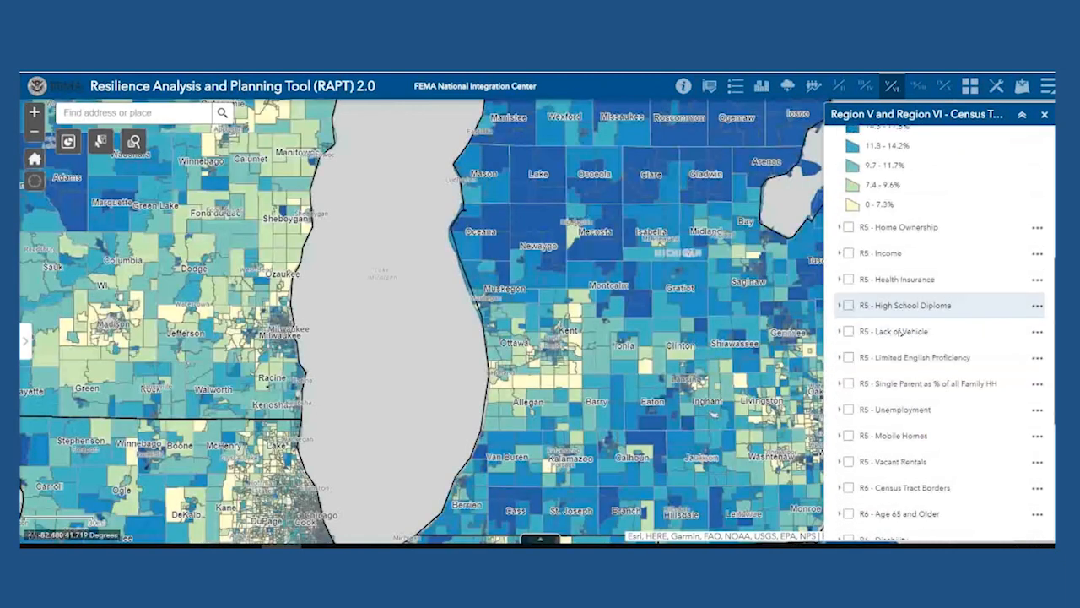
left_click(900, 360)
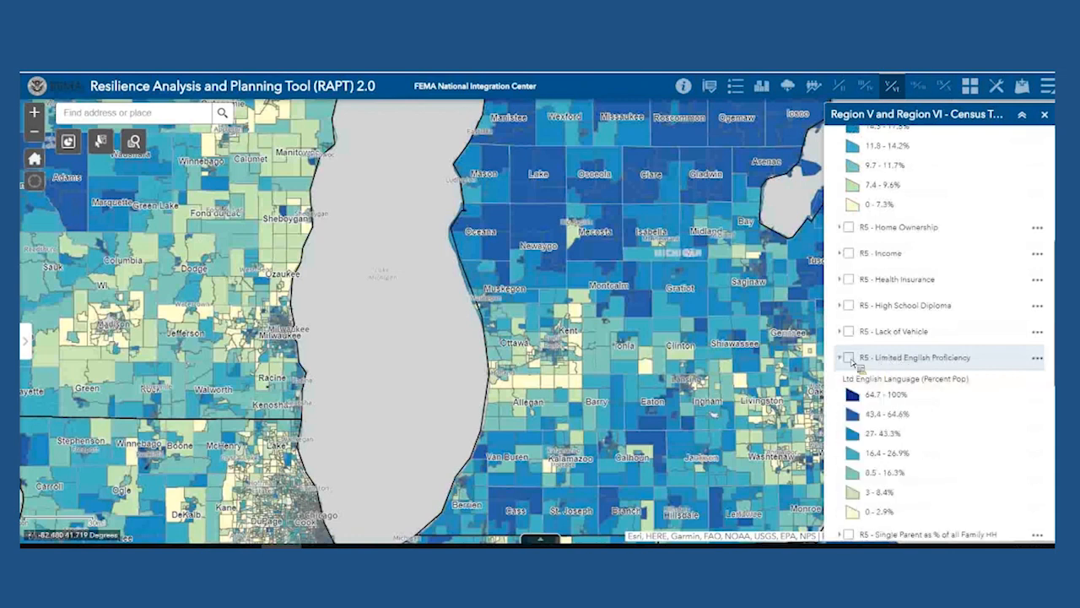
left_click(849, 358)
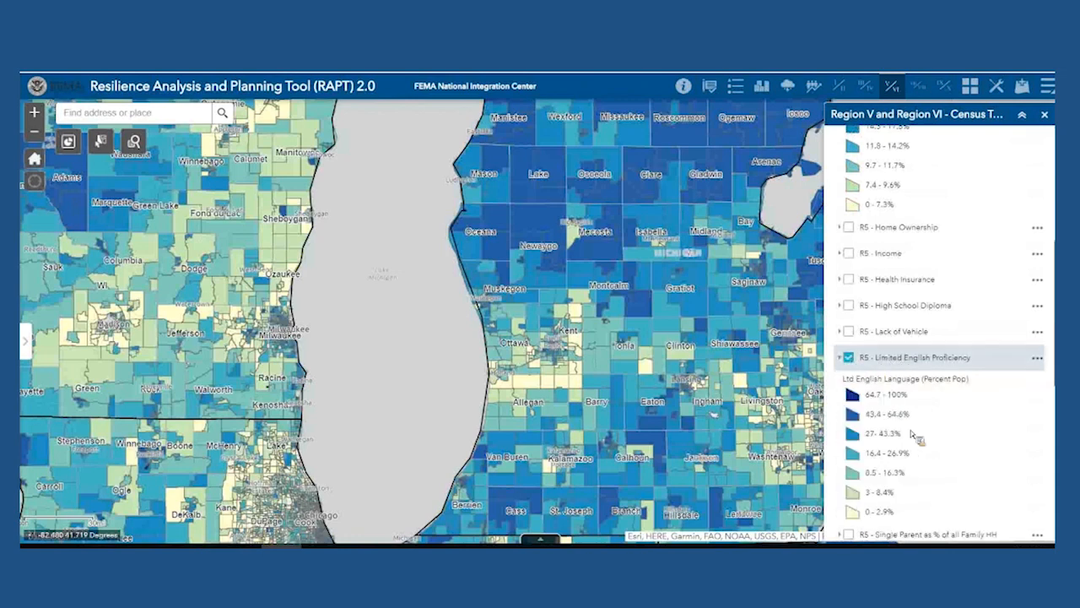
Step: Inspect Census Tract 301 in Ionia County, reading its limited English, disability and full census tract data records
scroll(913, 437, "up", 1)
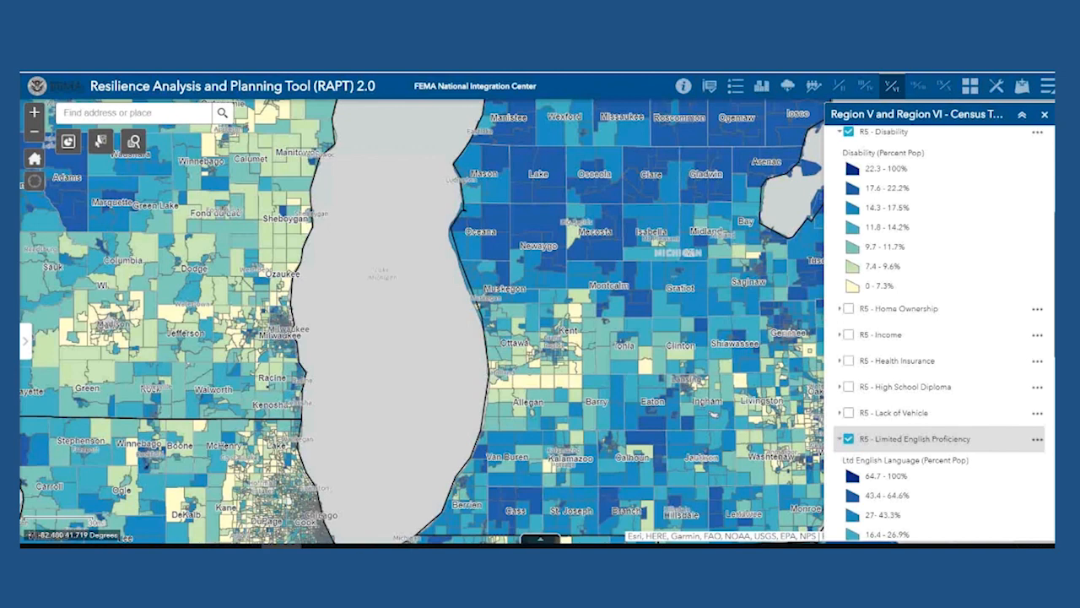
scroll(643, 353, "up", 1)
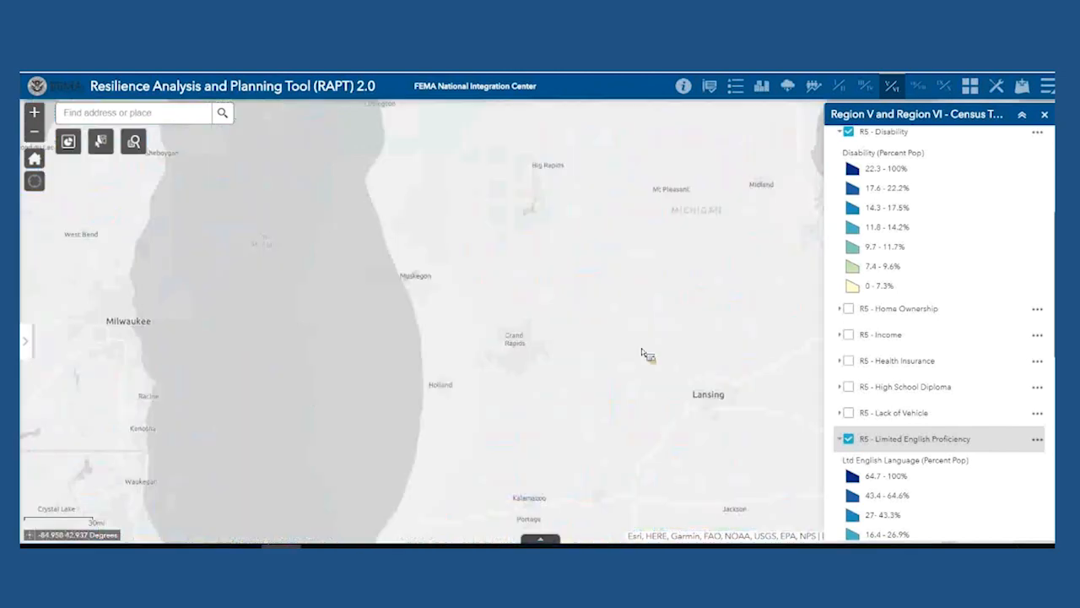
scroll(646, 329, "up", 1)
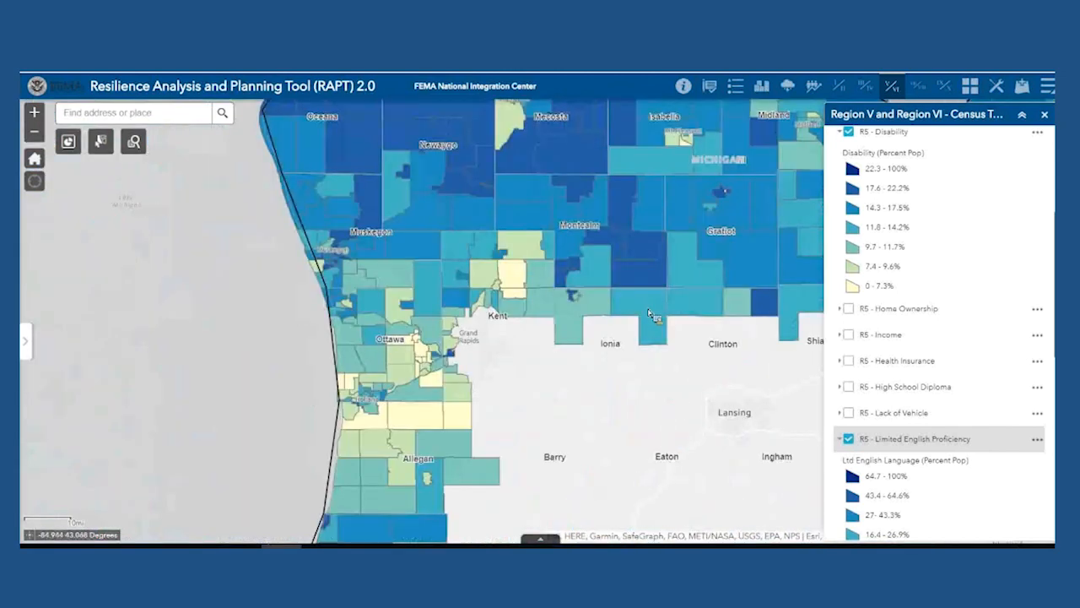
scroll(649, 313, "up", 1)
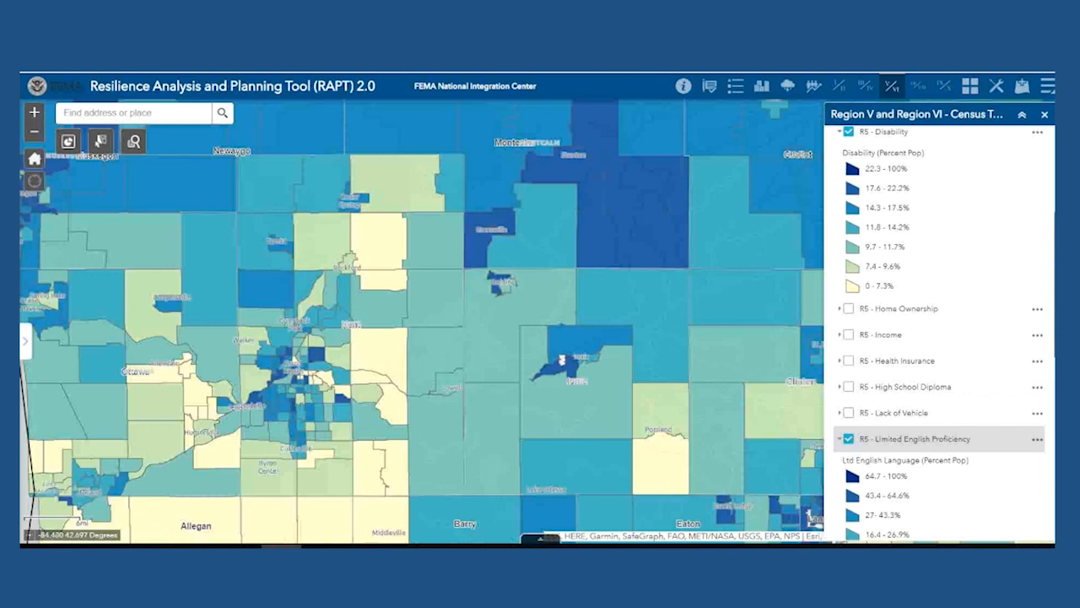
left_click(667, 312)
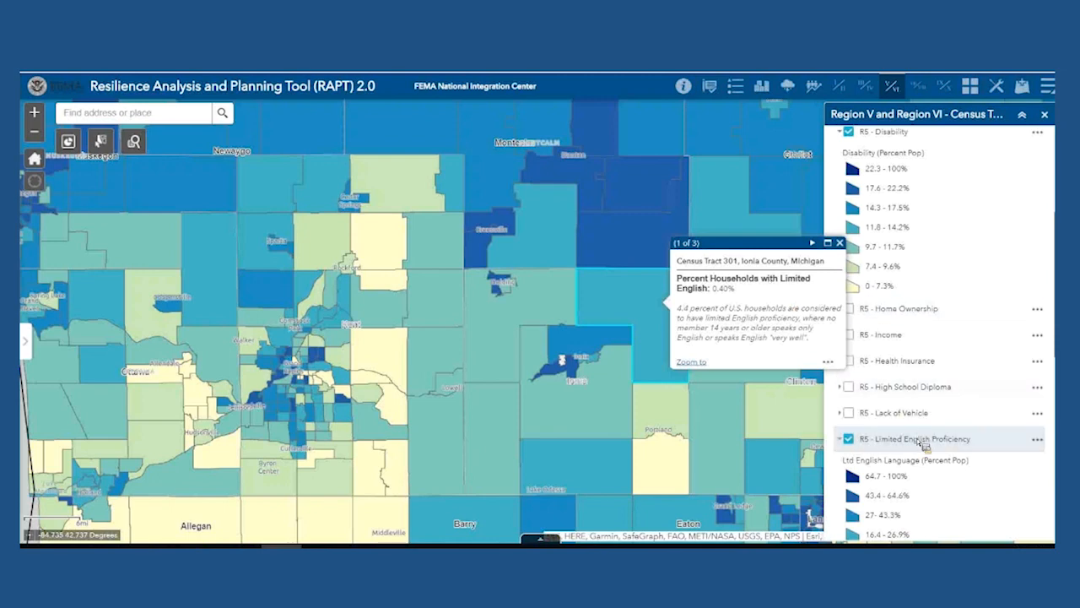
left_click(813, 244)
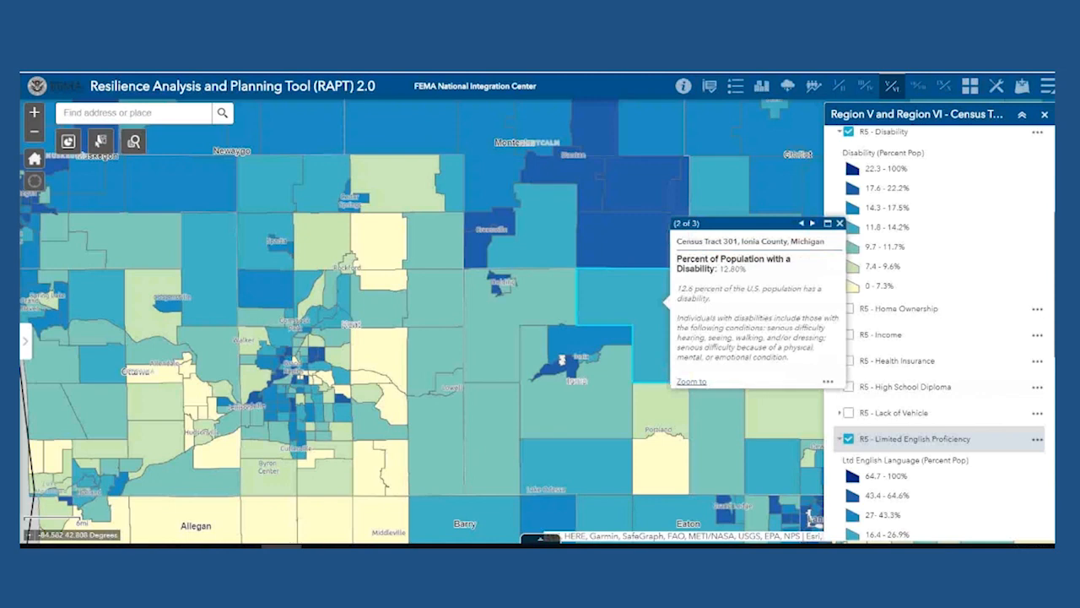
scroll(945, 446, "up", 2)
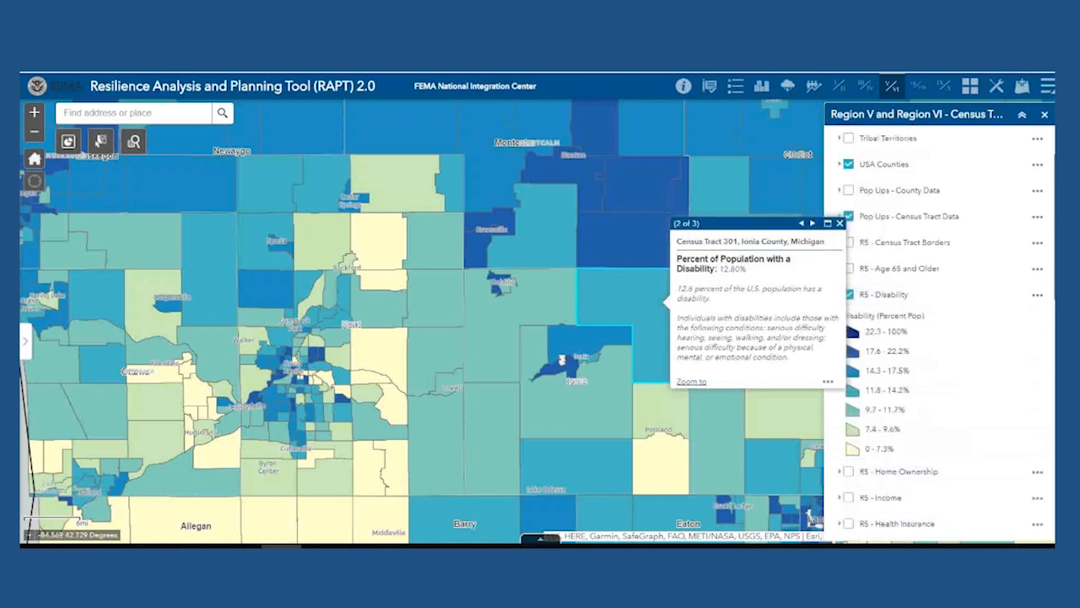
left_click(812, 222)
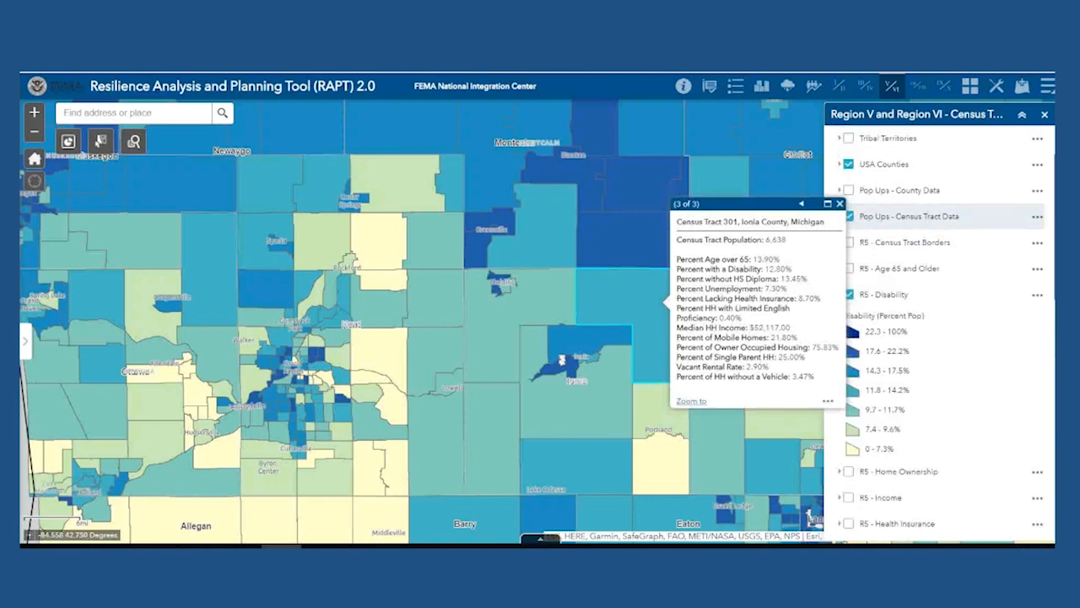
Step: Return to the tract's limited English record and view it in the attribute table
left_click(803, 206)
left_click(802, 223)
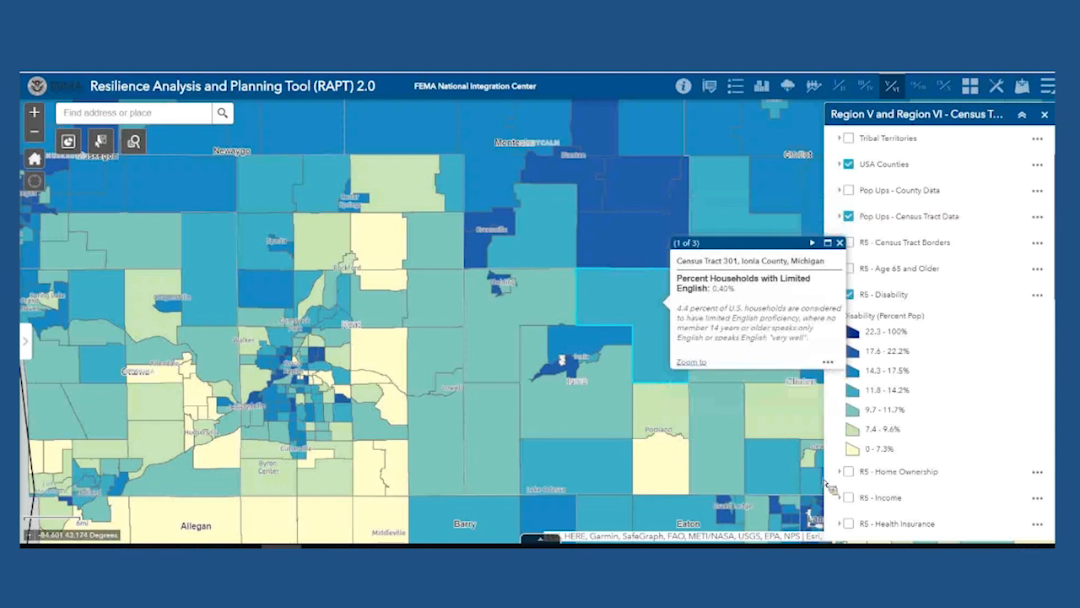
left_click(812, 241)
left_click(828, 364)
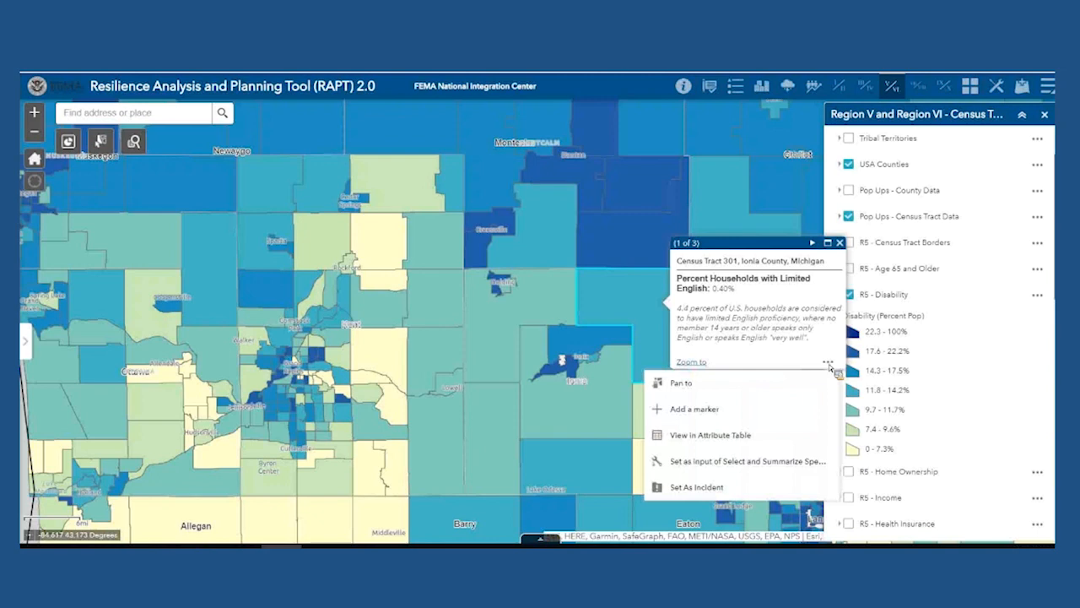
left_click(774, 434)
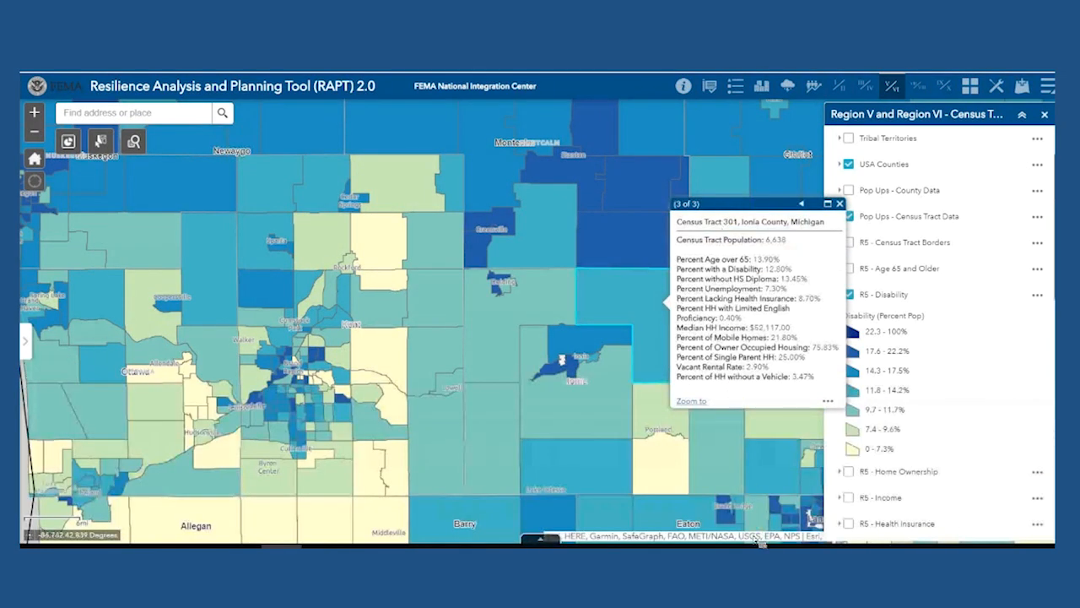
Step: View the tract's full census data record in the attribute table and close the R5 - Limited English Proficiency table
left_click(830, 403)
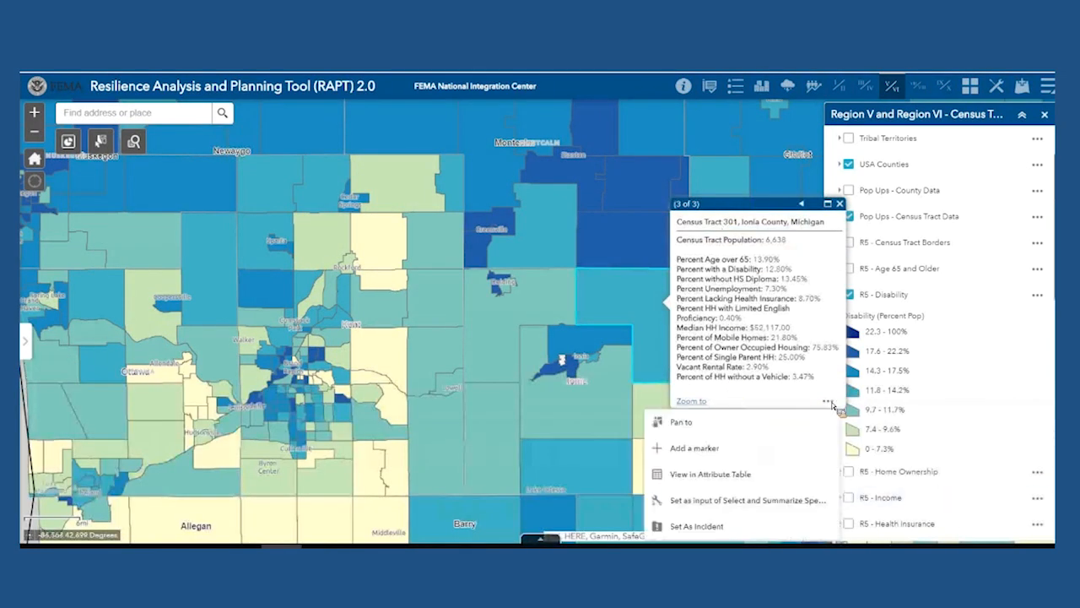
left_click(727, 474)
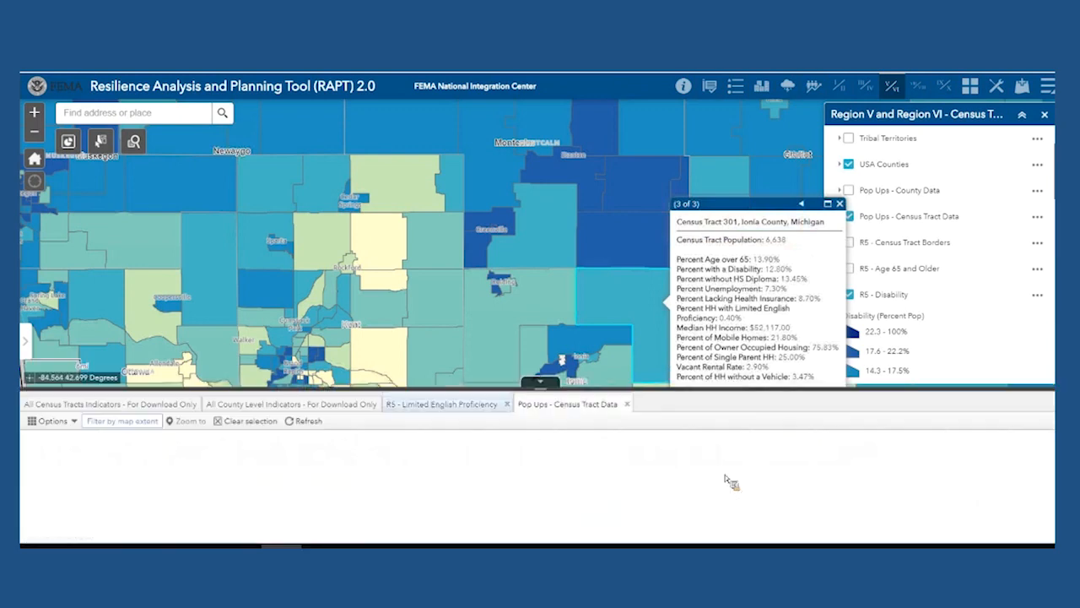
left_click(507, 404)
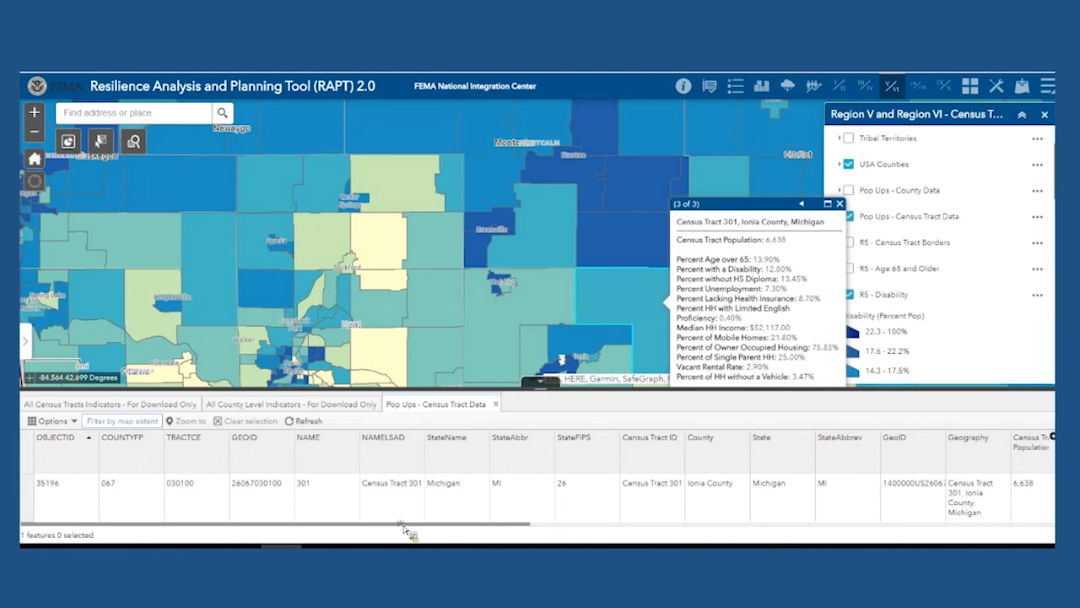
Step: Read across the tract's demographic indicator columns, close its table and collapse the attribute table area
left_click_drag(418, 524, 863, 529)
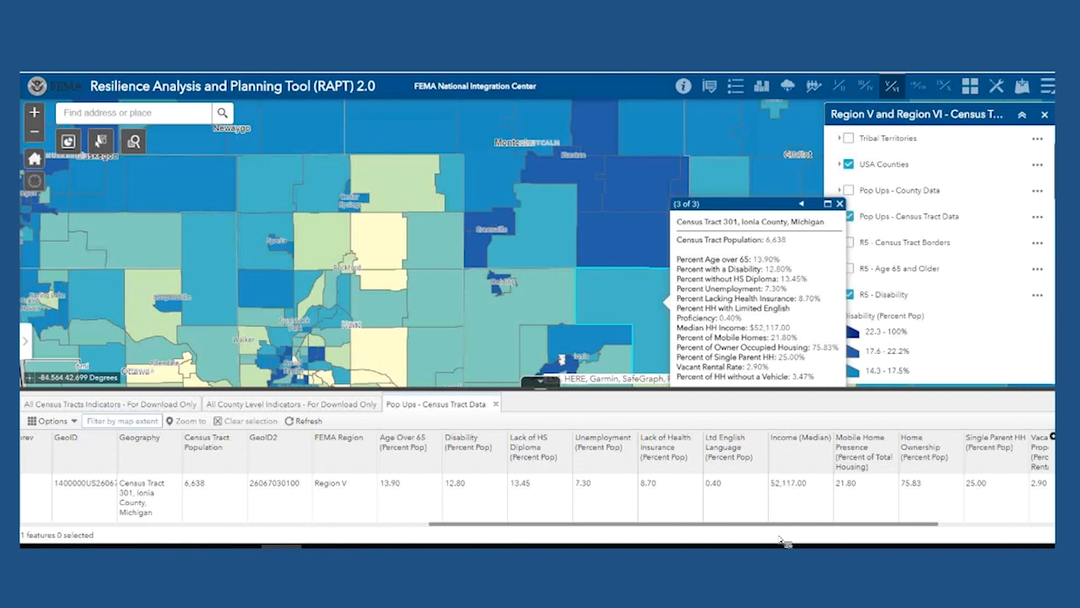
left_click(497, 405)
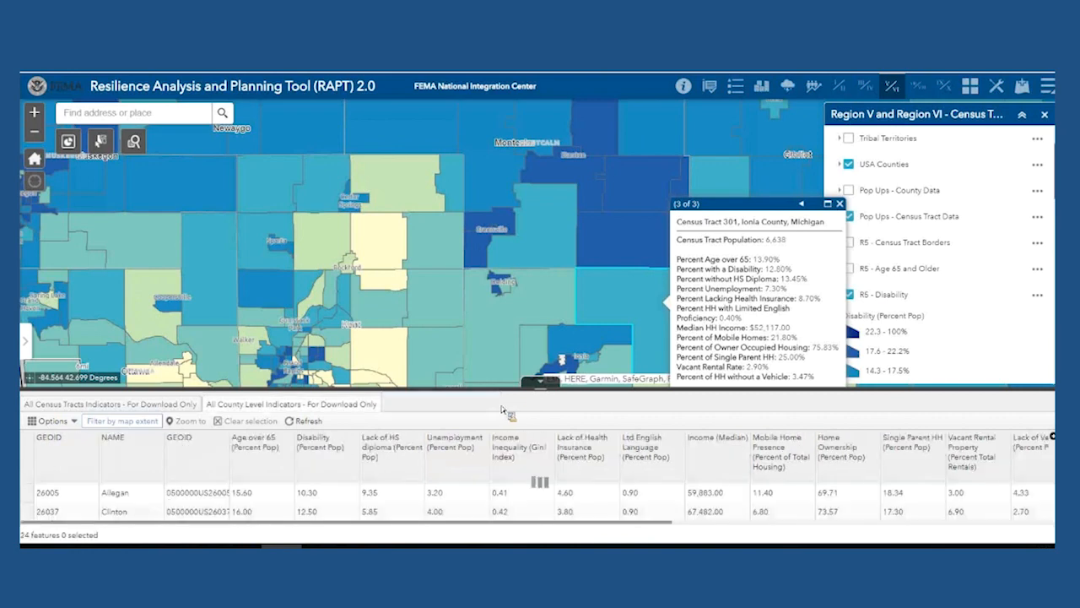
left_click(549, 384)
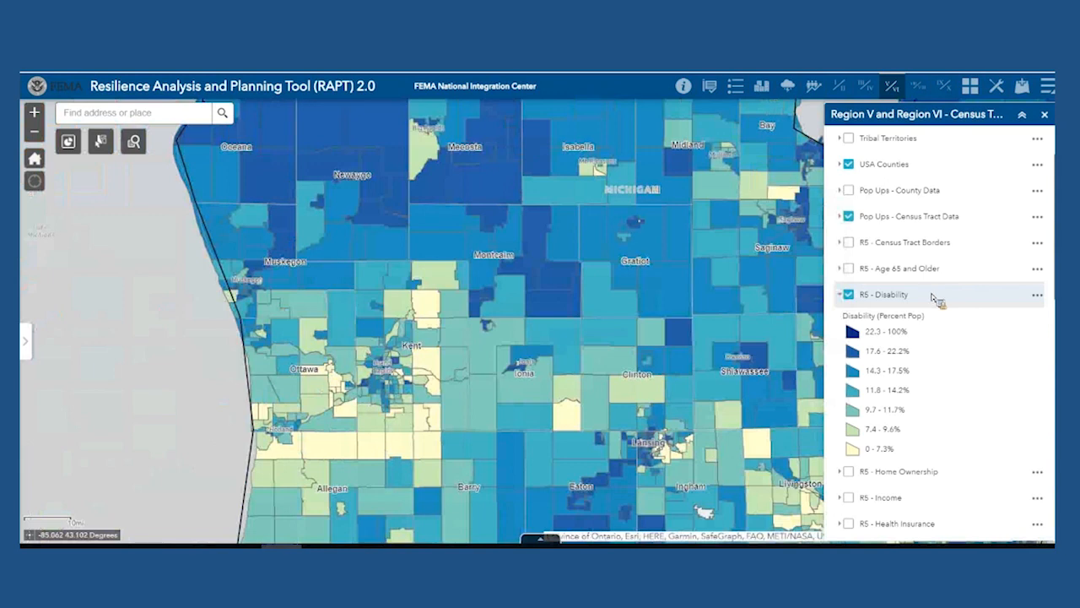
Step: Open the R5 - Disability layer's attribute table and turn off filtering by map extent
left_click(1037, 295)
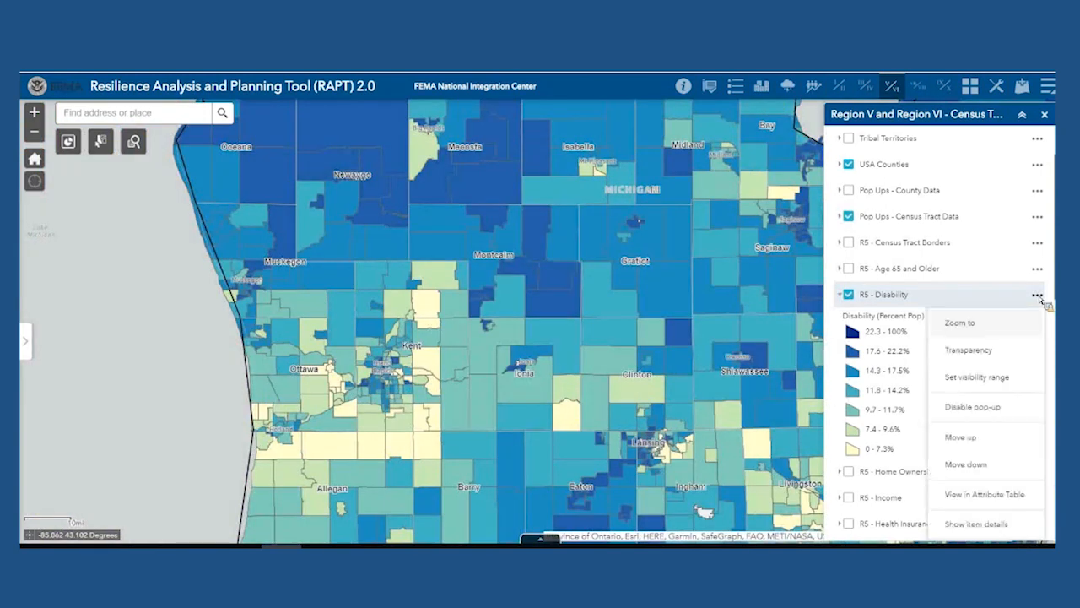
left_click(1010, 496)
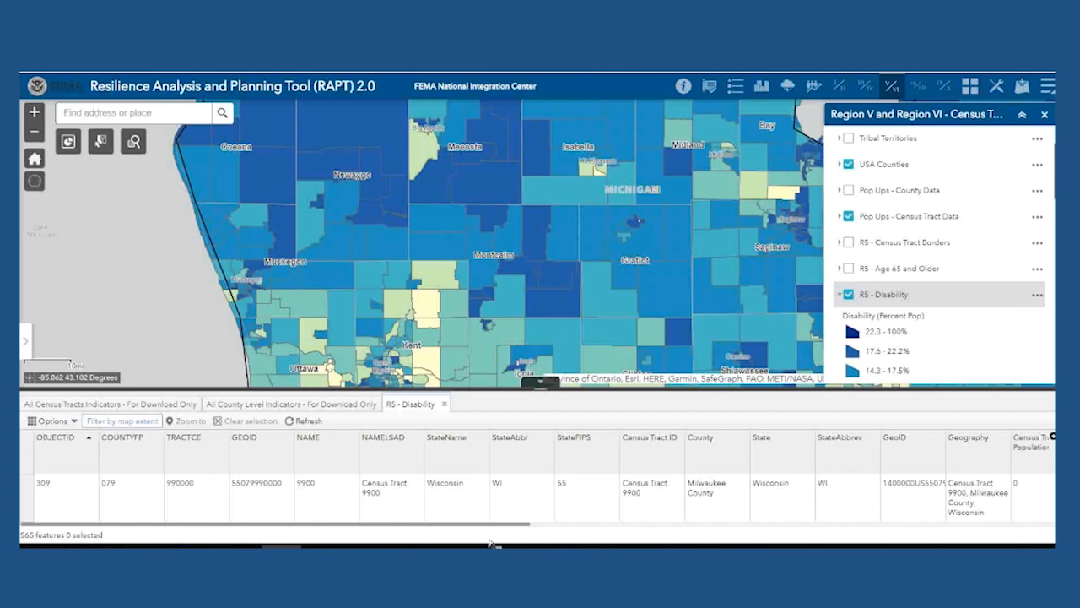
left_click(139, 424)
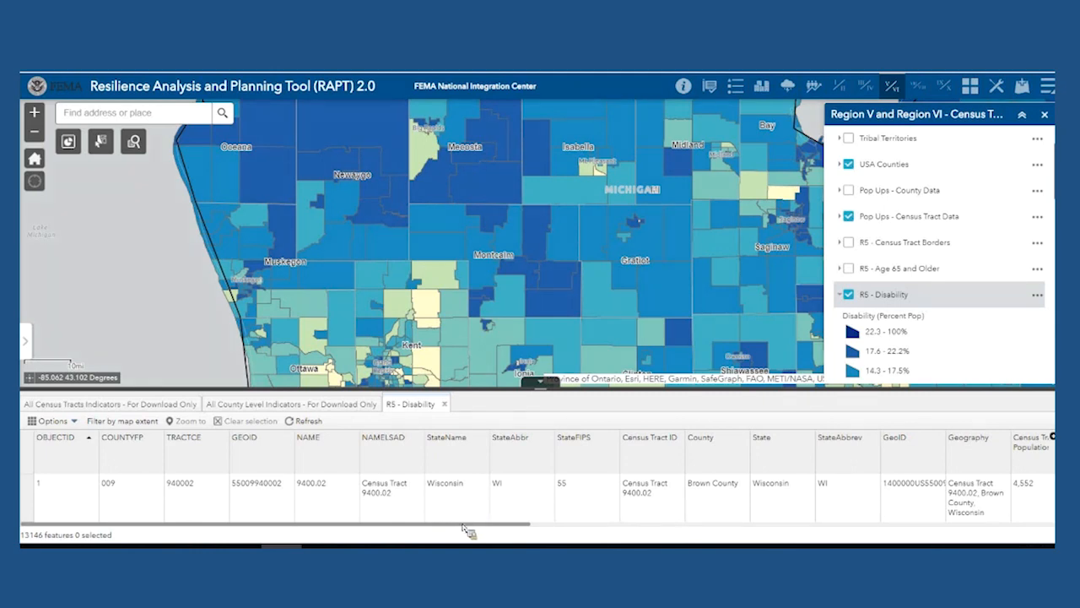
Step: Examine the rows and indicator columns of the R5 - Disability table, and close that table
scroll(437, 531, "down", 1)
left_click_drag(434, 525, 923, 533)
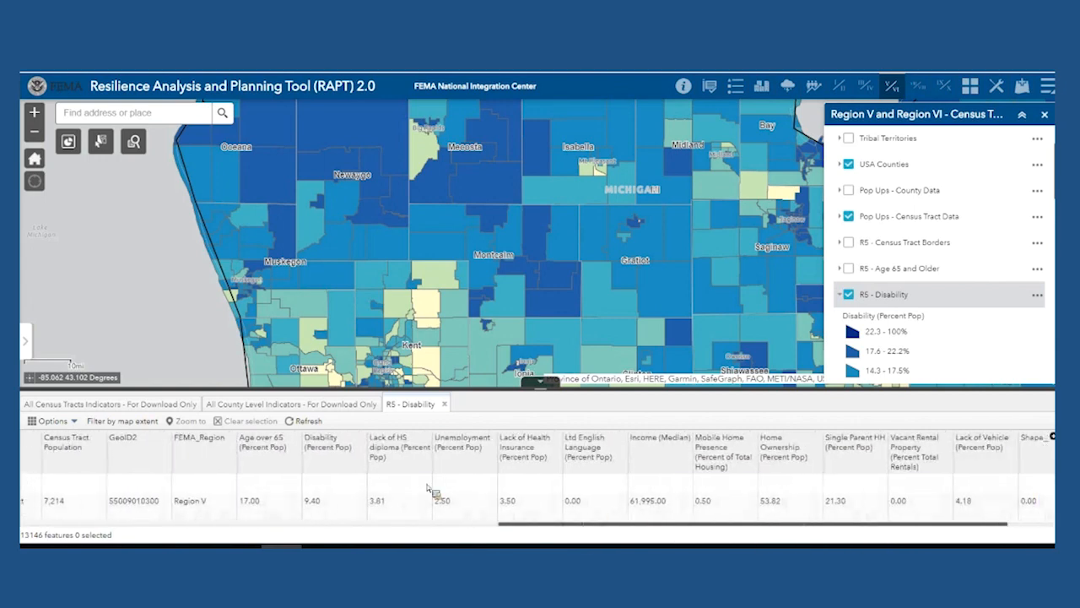
scroll(429, 494, "down", 1)
scroll(427, 489, "down", 2)
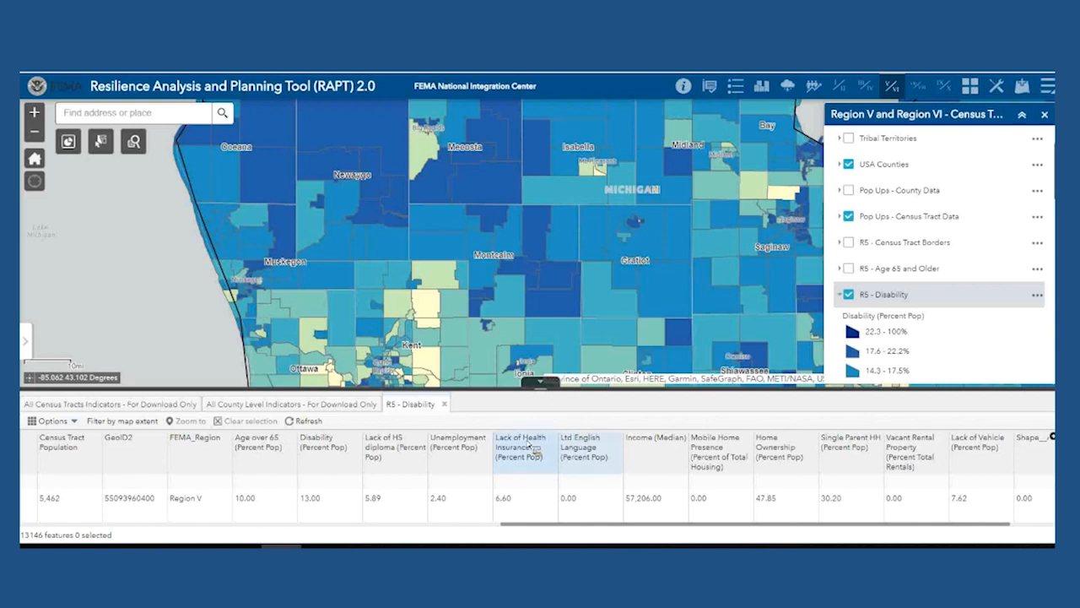
left_click(445, 405)
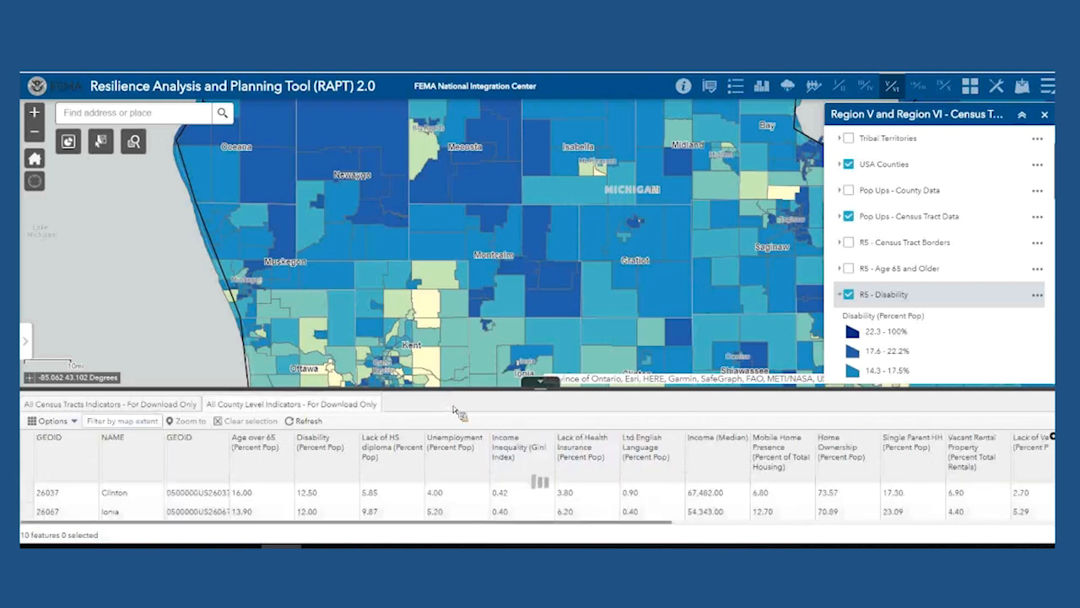
Step: Display the All Census Tracts Indicators - For Download Only table
left_click(540, 383)
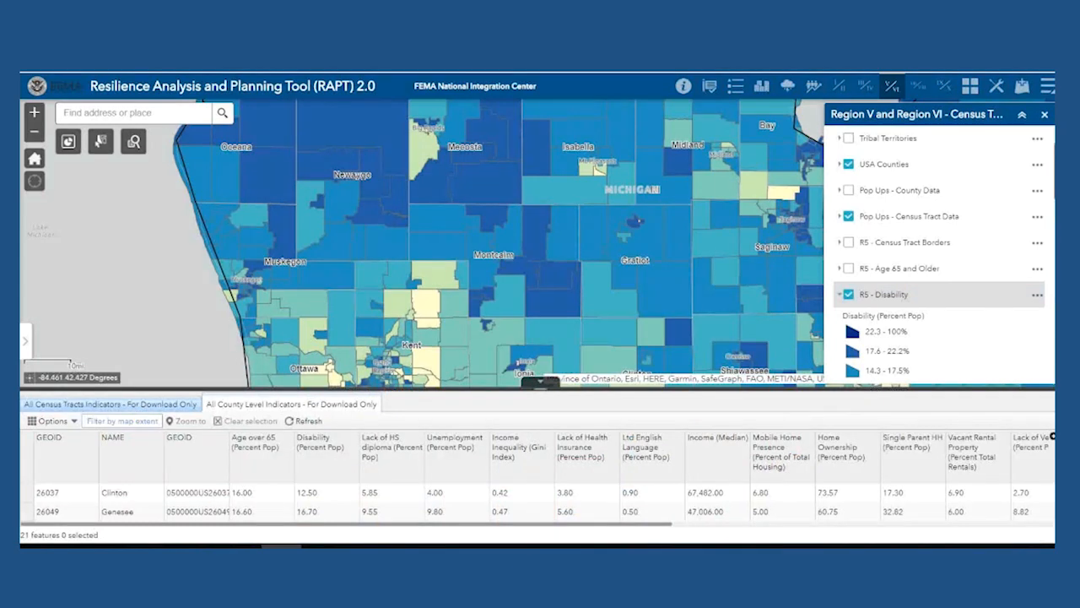
left_click(130, 405)
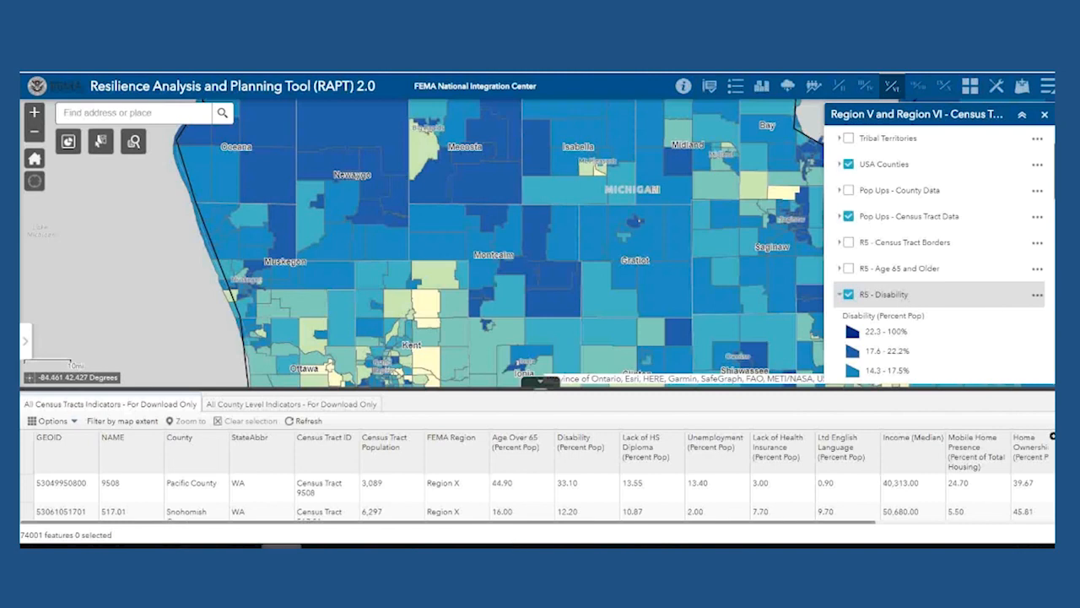
Step: Limit the census tract indicators table to the map extent, look through its rows, and turn the extent filter off
left_click(139, 422)
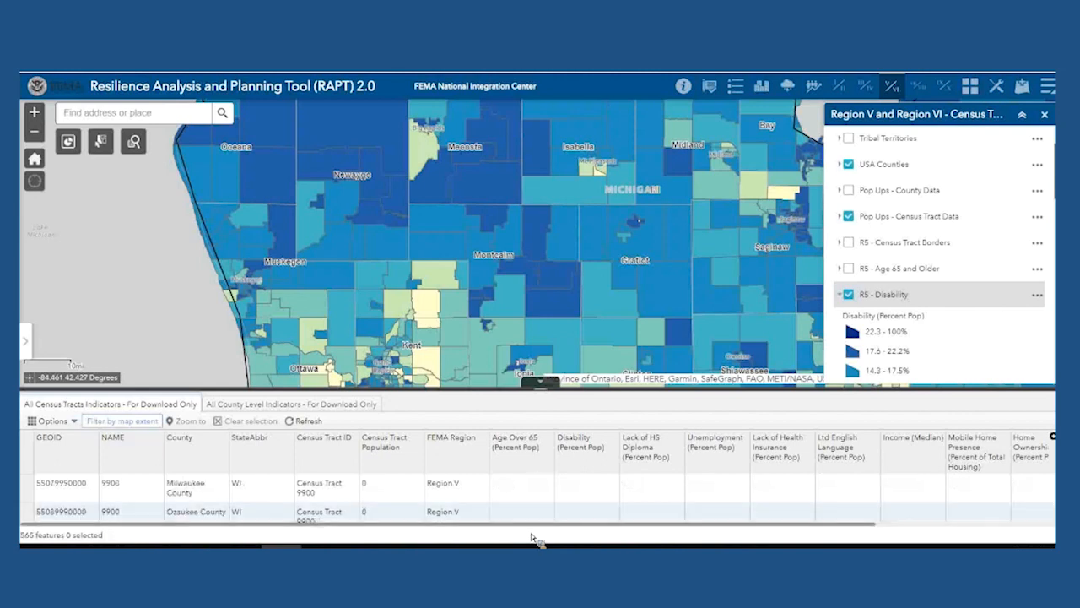
scroll(488, 500, "down", 4)
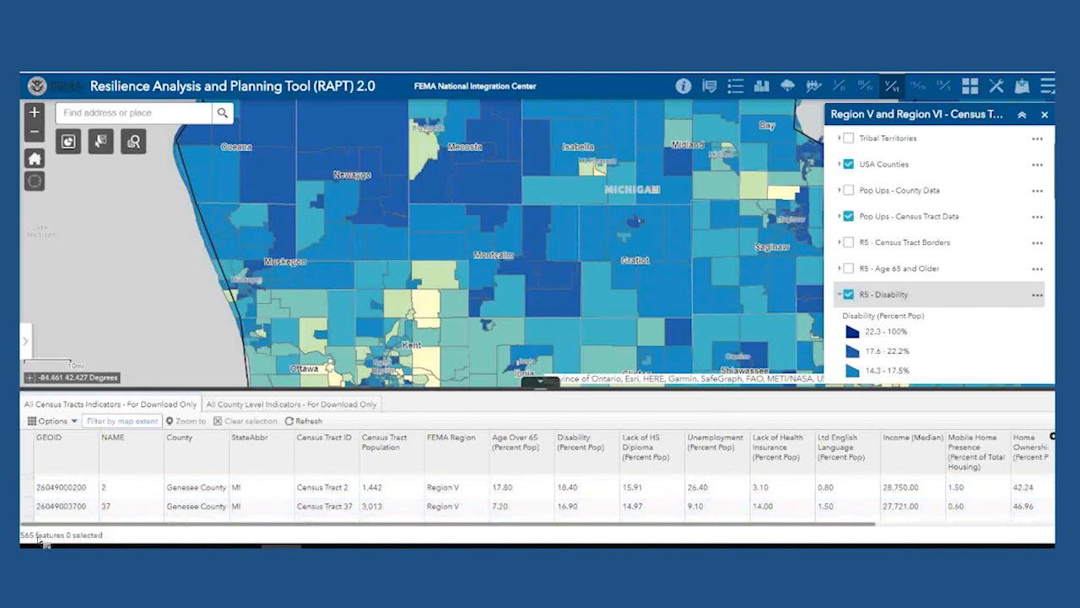
left_click(123, 422)
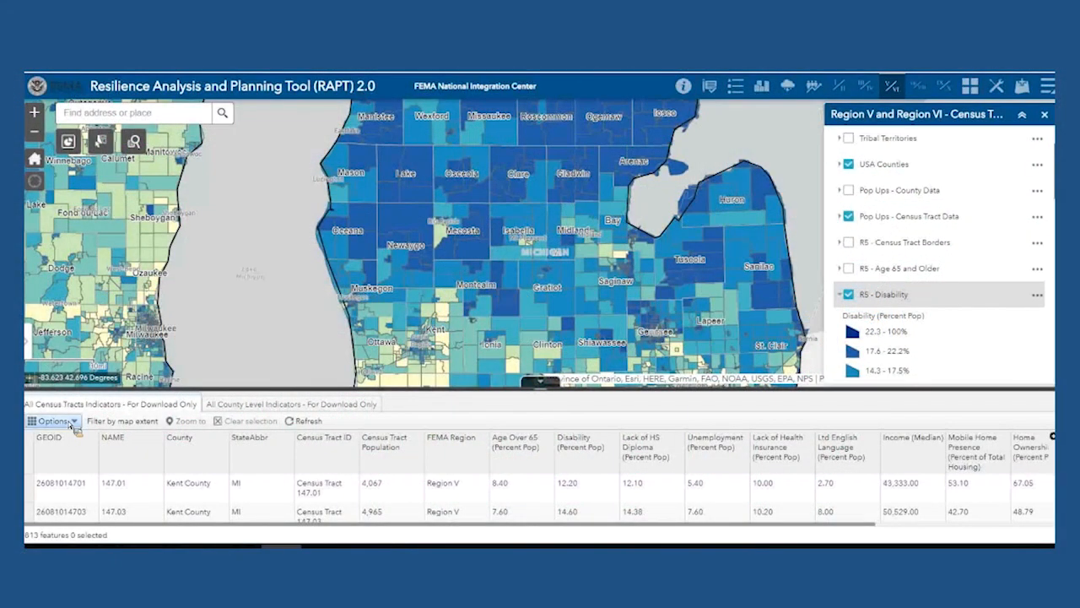
Step: Replace the table filter's existing expression with a new one where StateAbbr is MI, and apply it
left_click(72, 421)
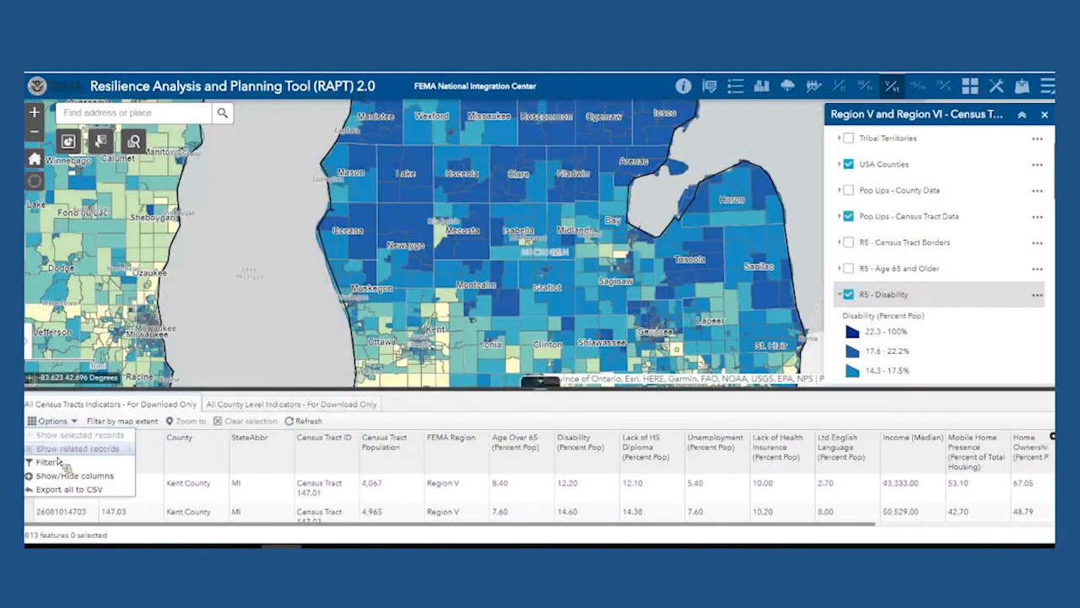
left_click(59, 463)
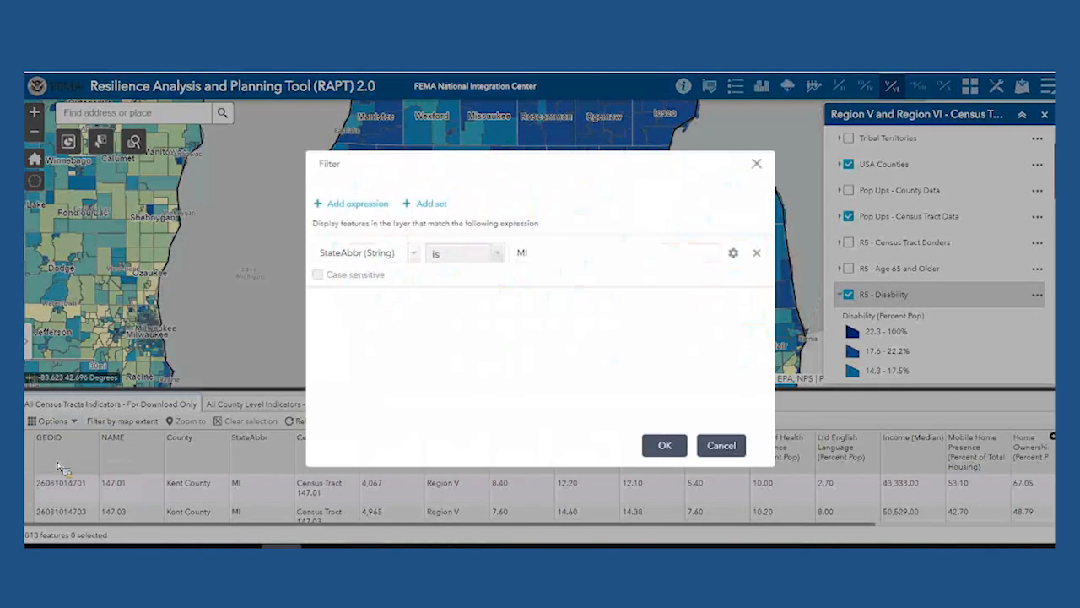
left_click(756, 253)
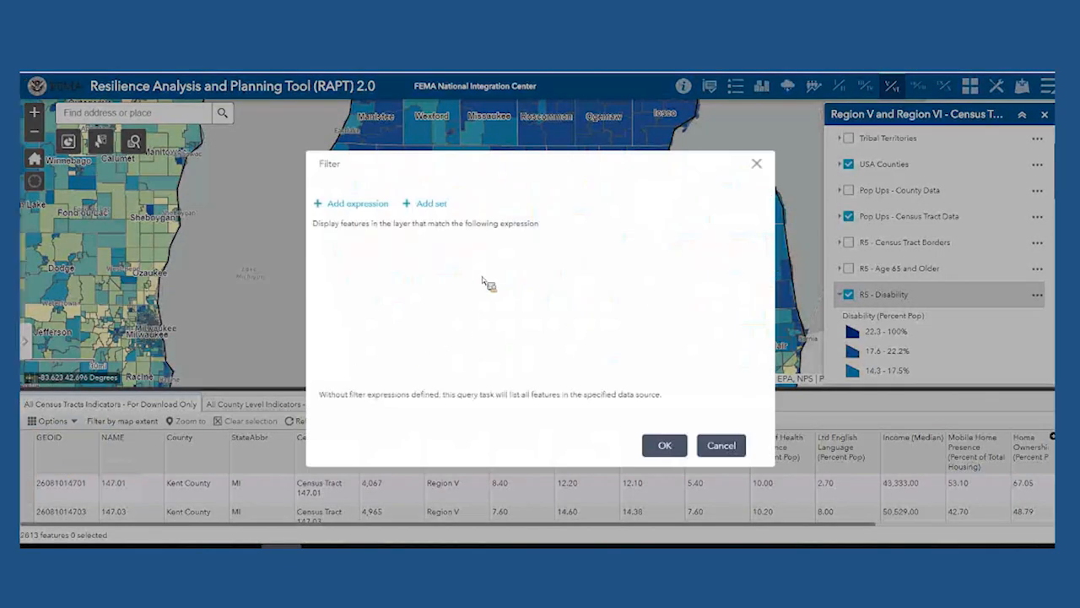
left_click(350, 207)
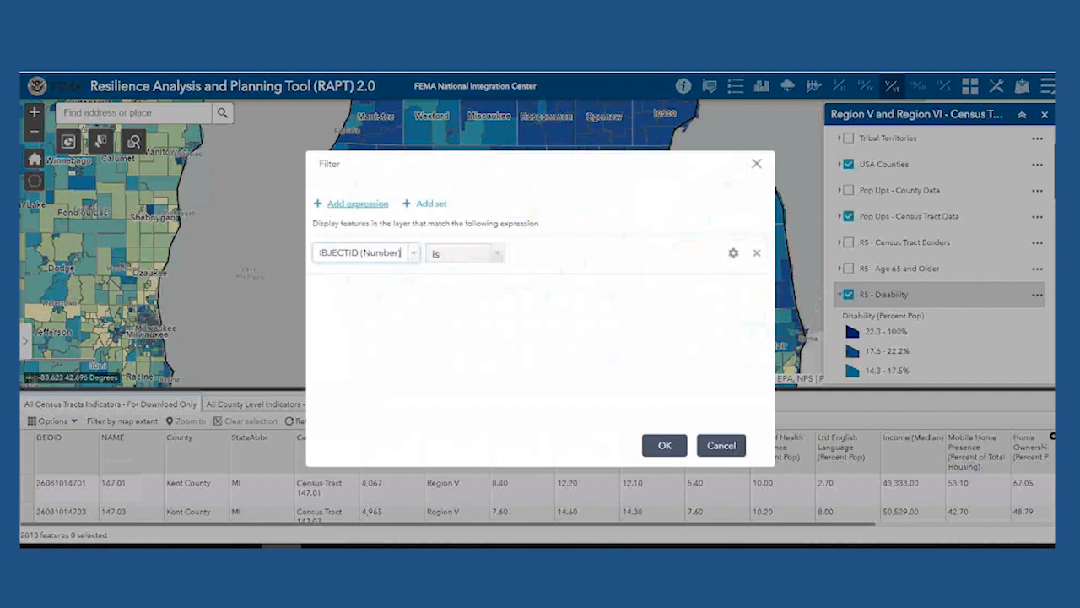
left_click(415, 253)
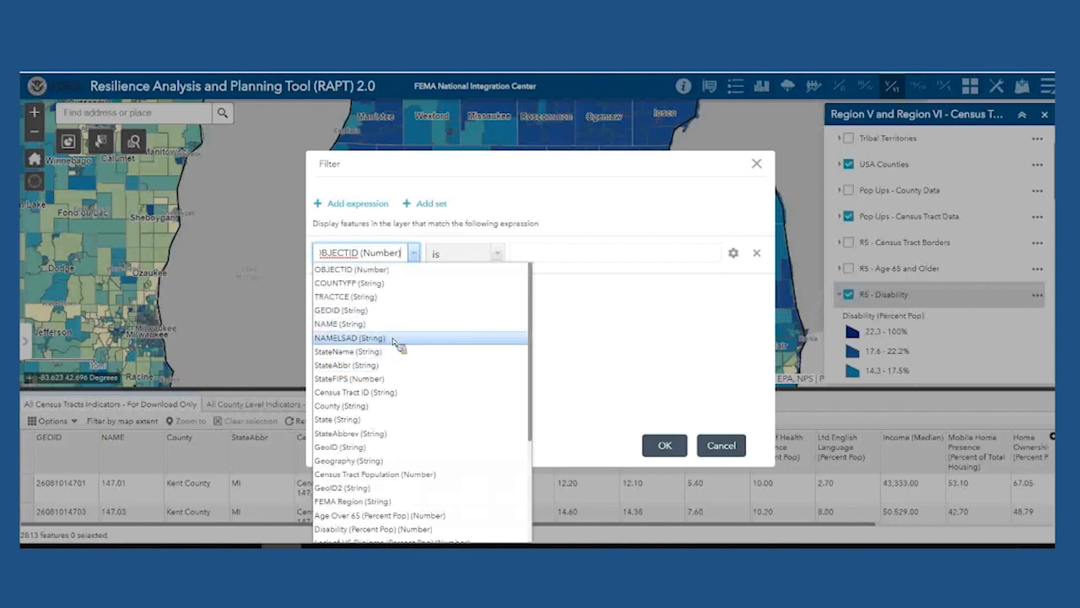
left_click(384, 365)
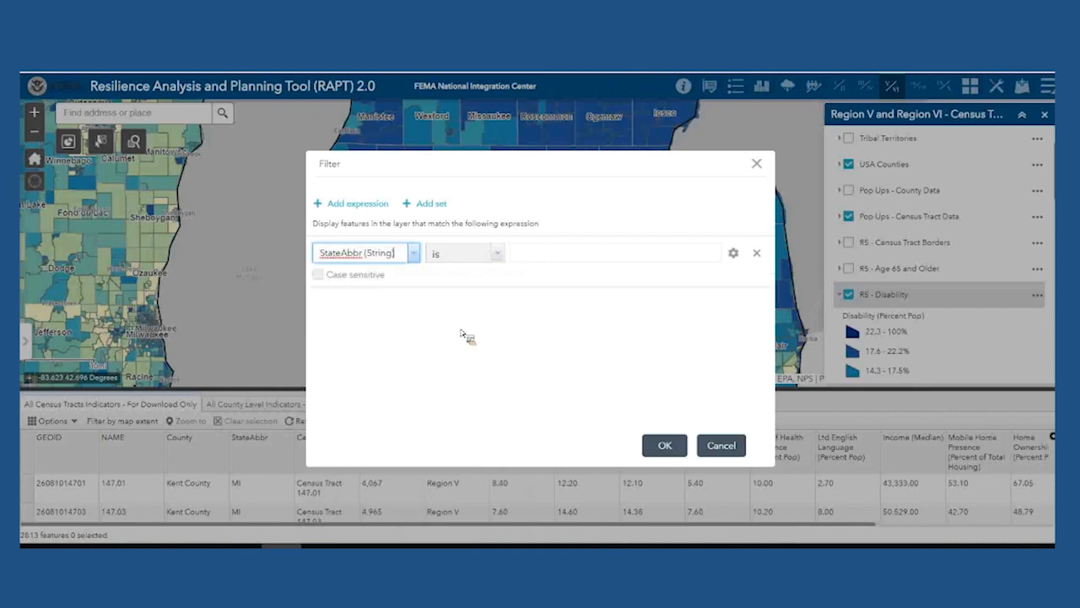
left_click(536, 253)
type("MI")
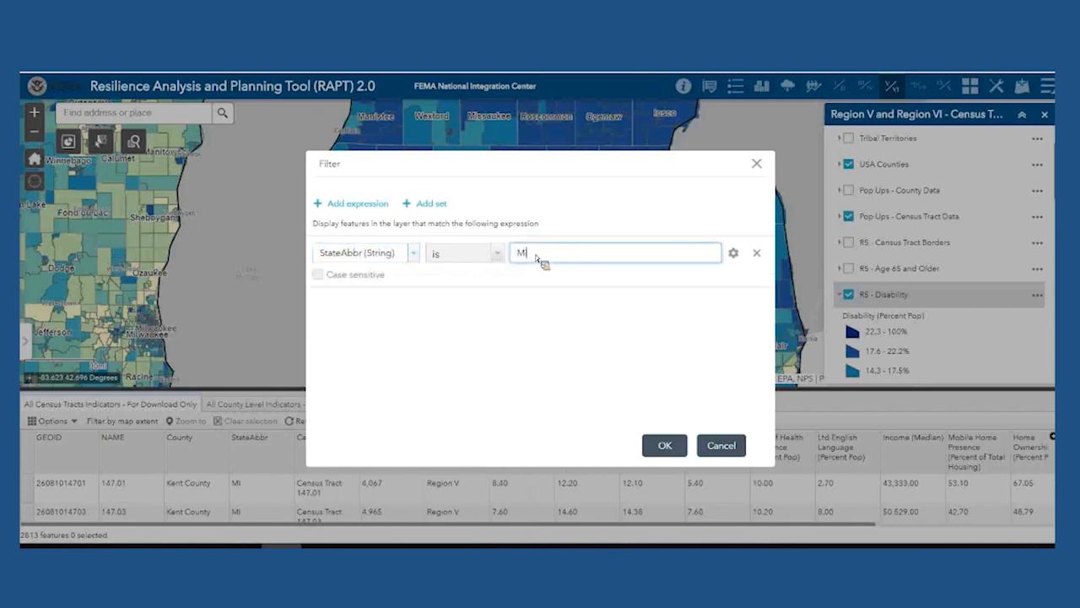
left_click(674, 453)
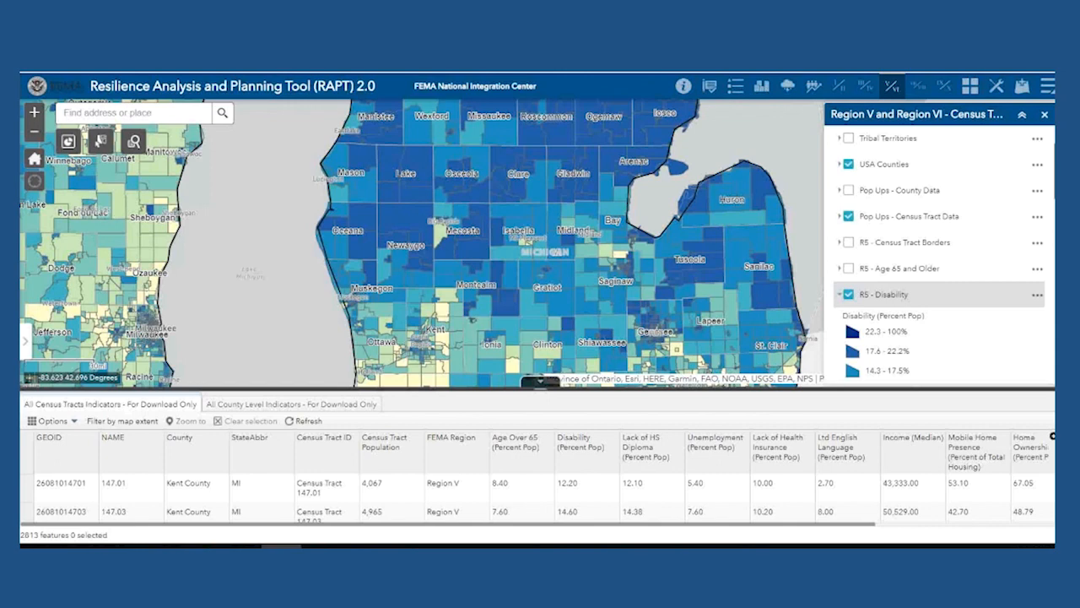
Step: Add a second filter expression to the census tract table where StateAbbr is IN
left_click(55, 421)
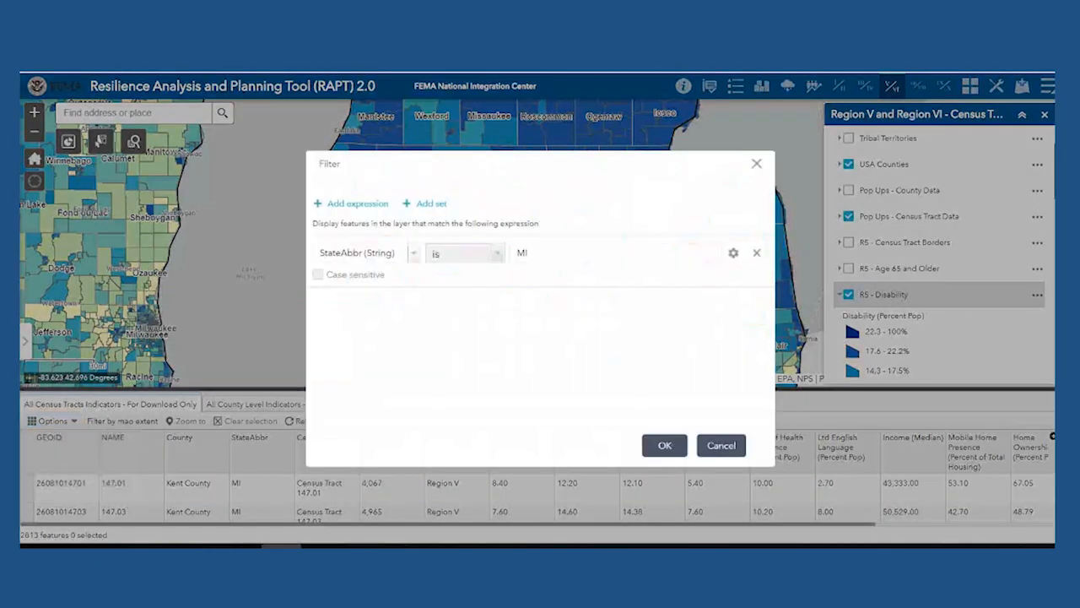
left_click(357, 204)
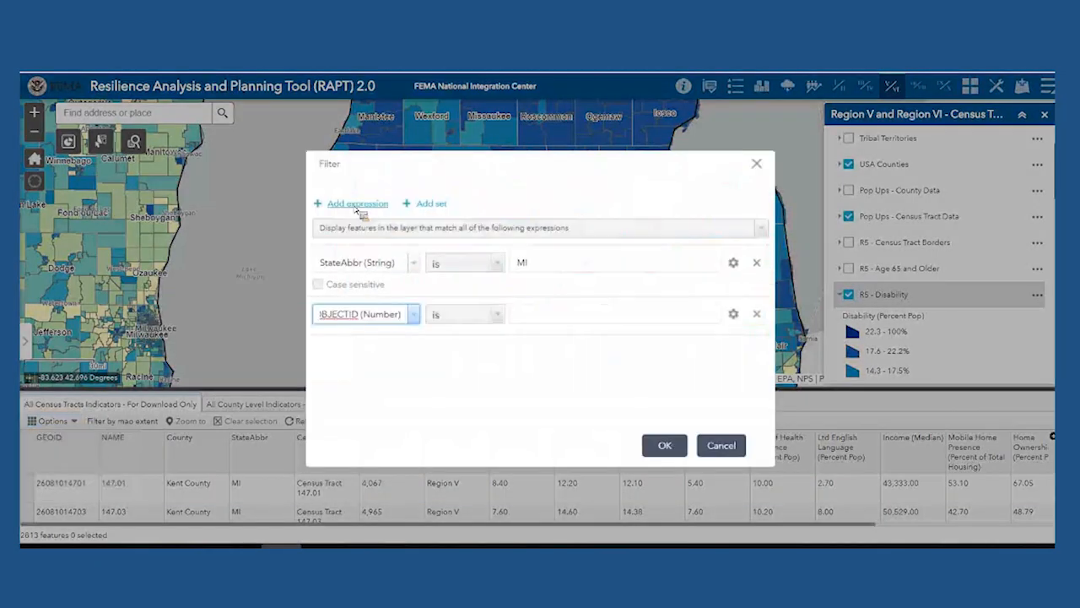
left_click(421, 319)
left_click(401, 179)
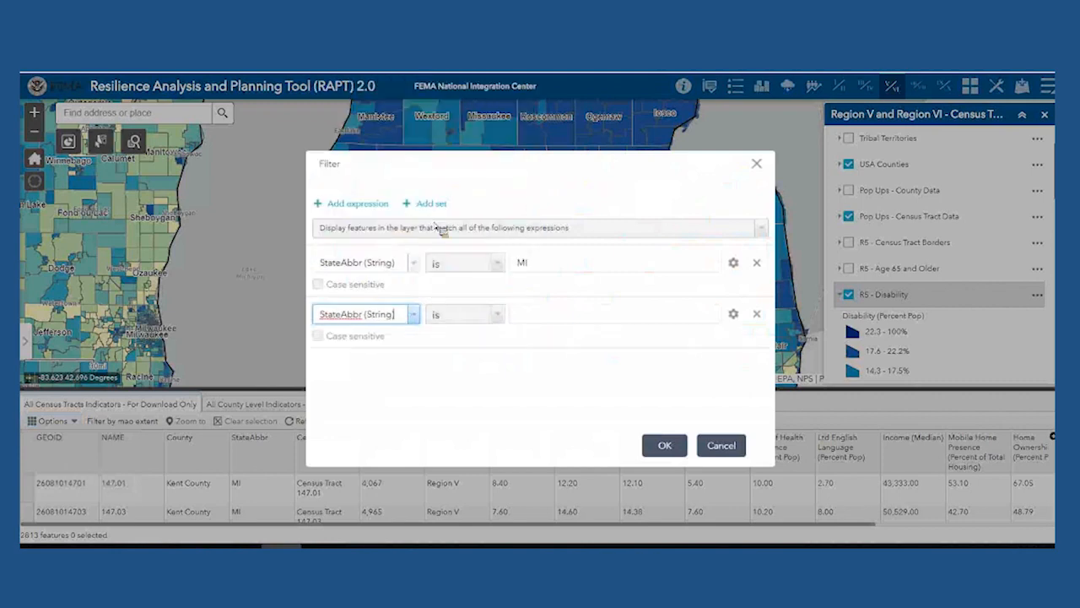
left_click(540, 317)
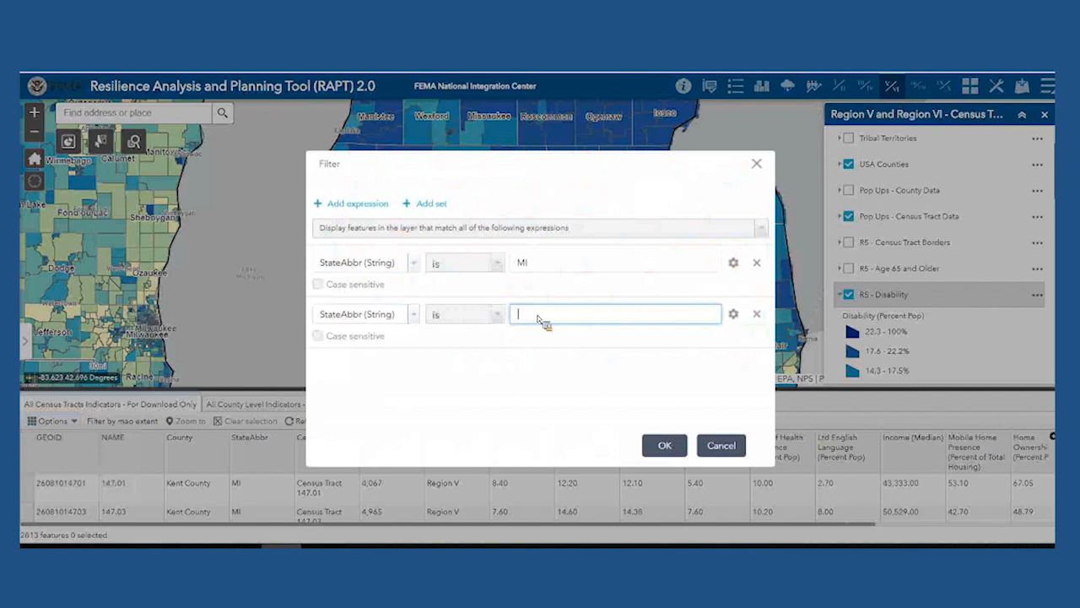
type("IN")
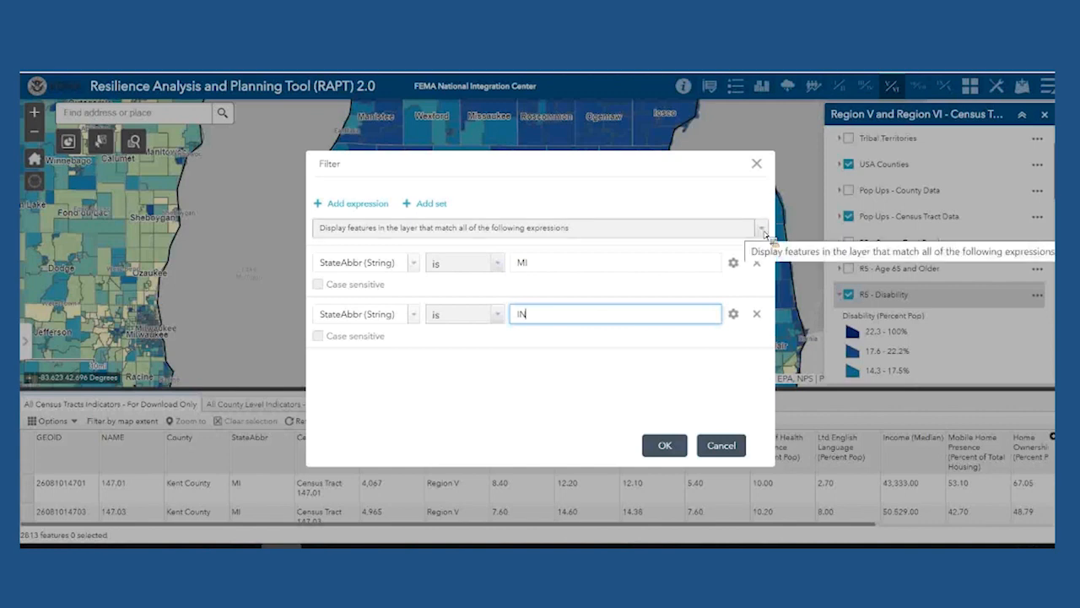
Step: Set the filter to match any of the expressions, apply it, and look through the filtered rows
left_click(646, 230)
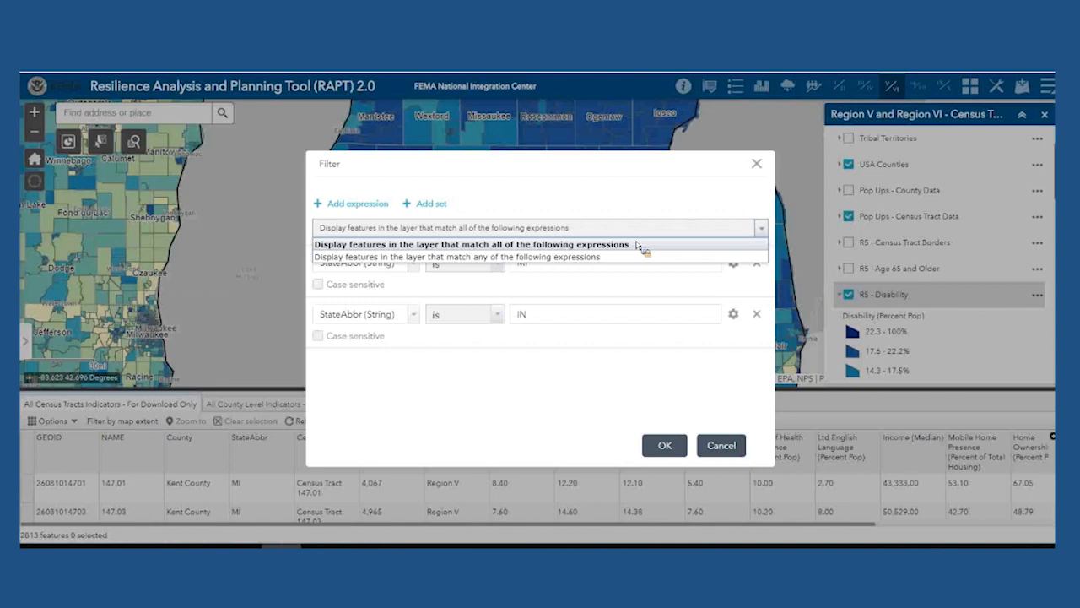
left_click(581, 260)
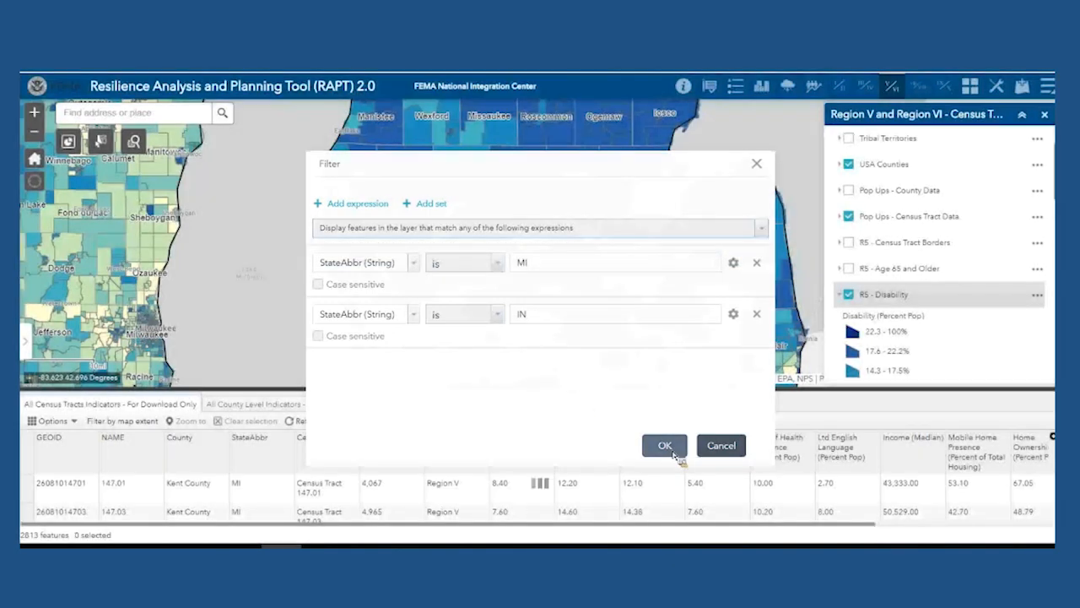
left_click(665, 446)
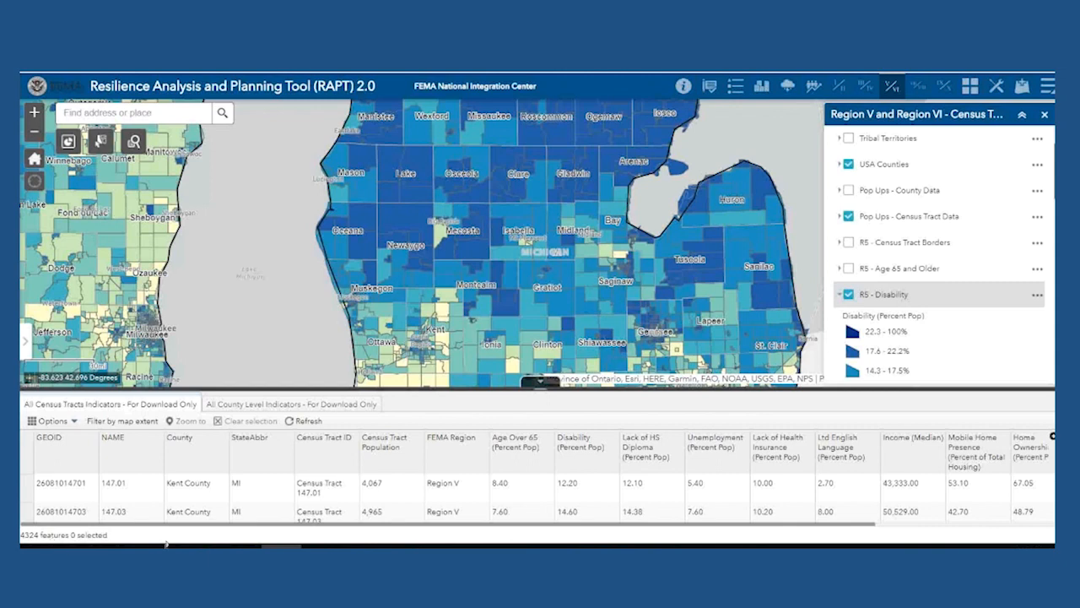
scroll(534, 496, "down", 5)
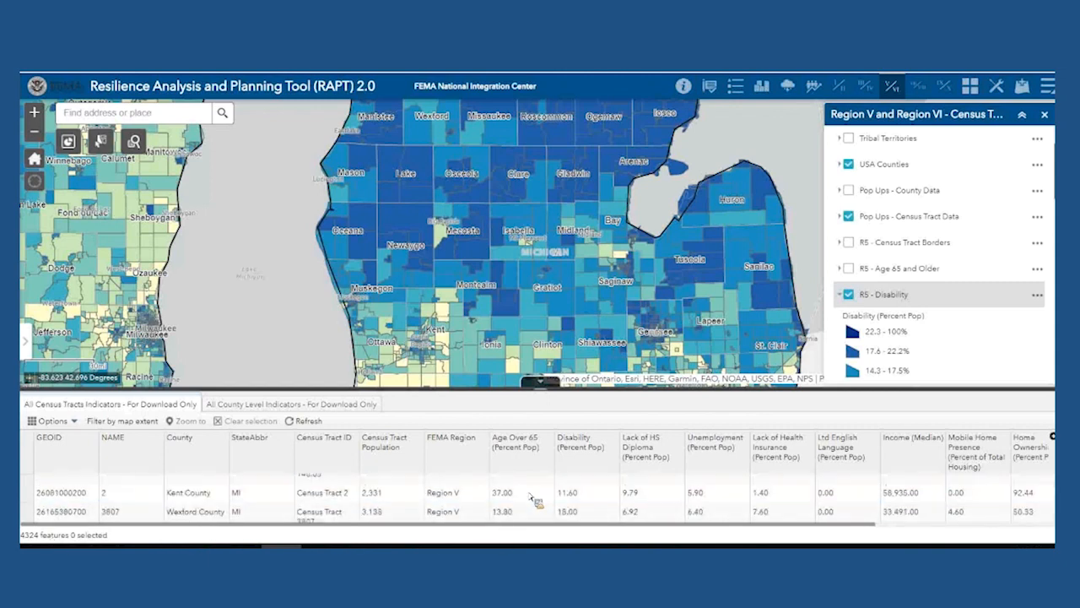
scroll(534, 496, "up", 5)
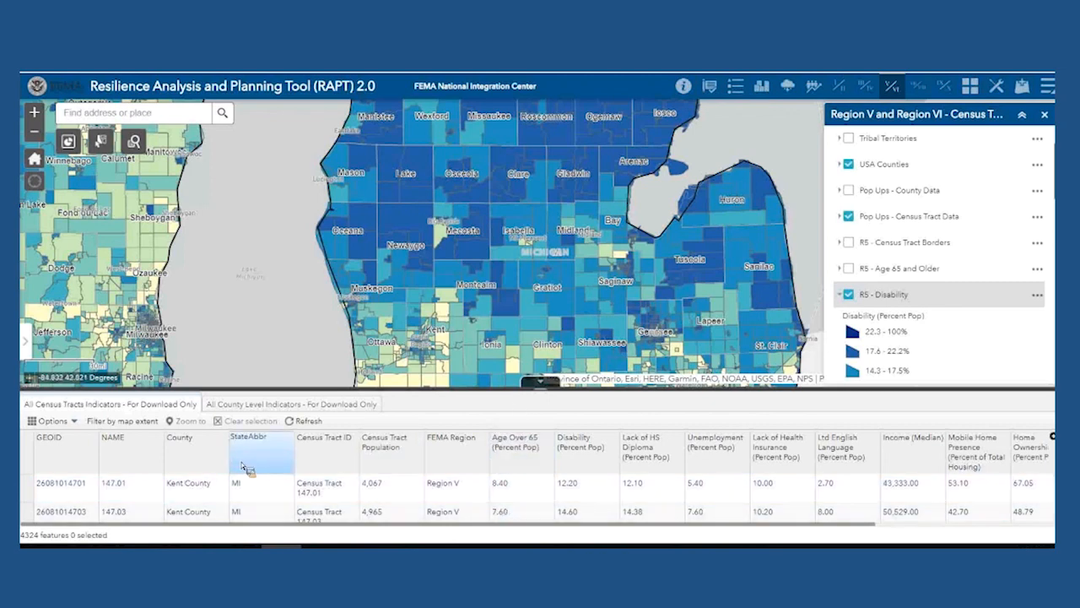
Step: Remove the IN expression from the table filter and add a new expression on the County field
left_click(59, 425)
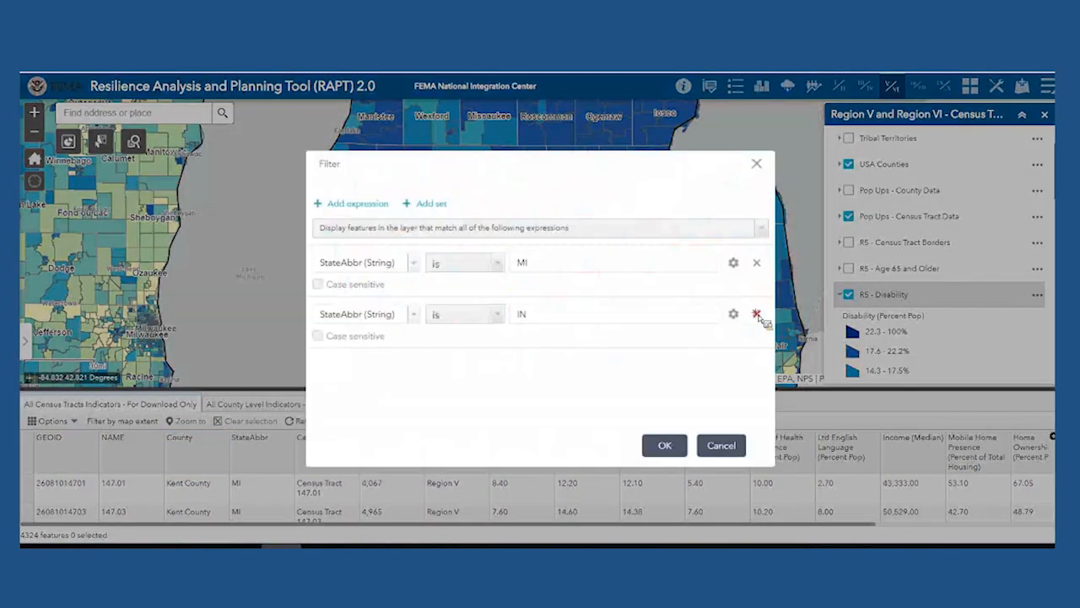
left_click(757, 313)
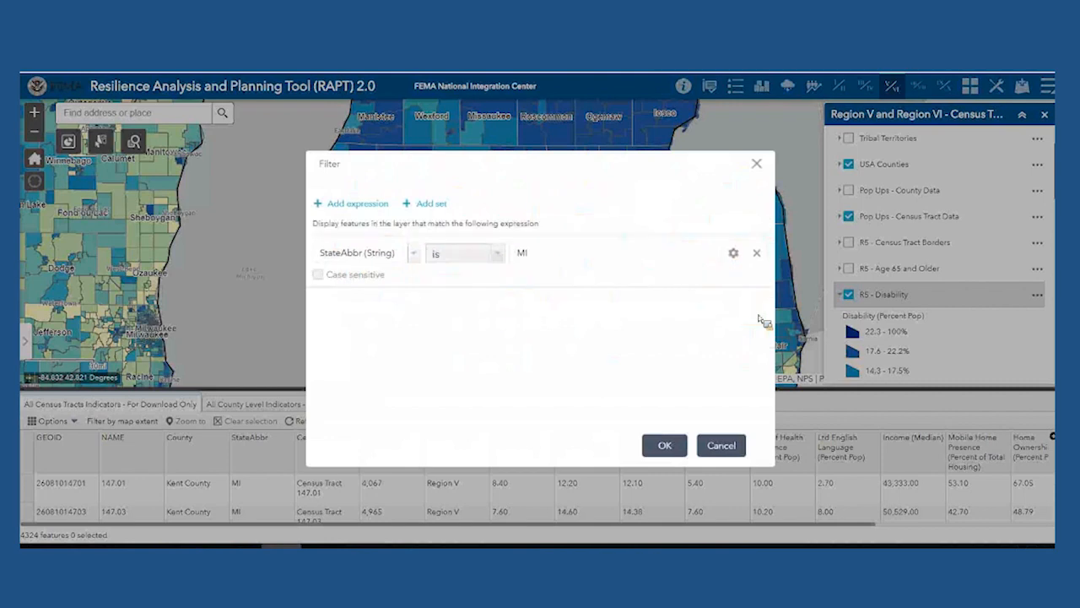
left_click(357, 204)
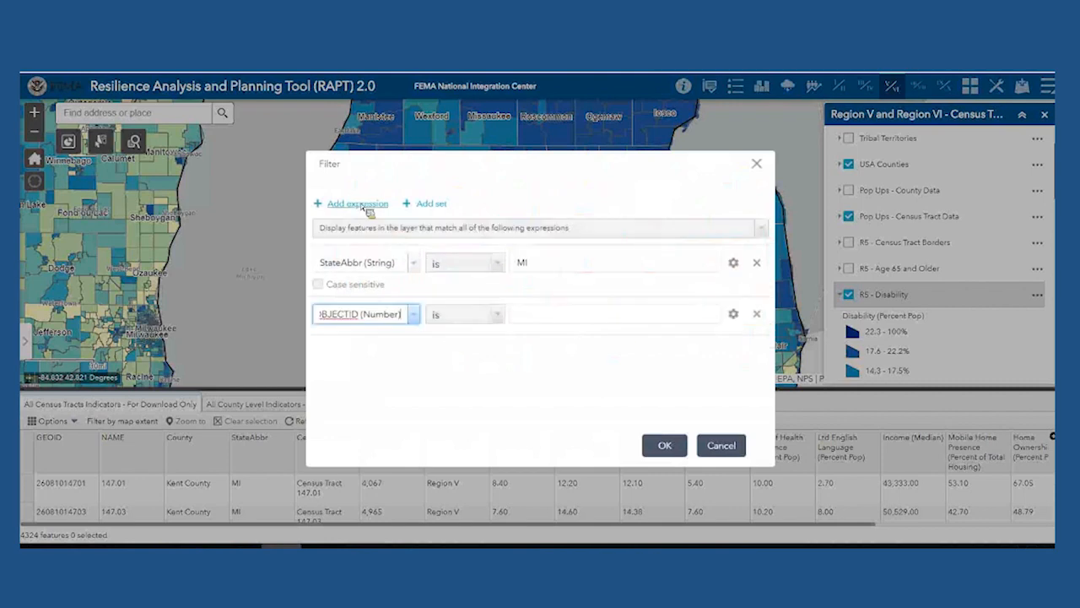
left_click(412, 315)
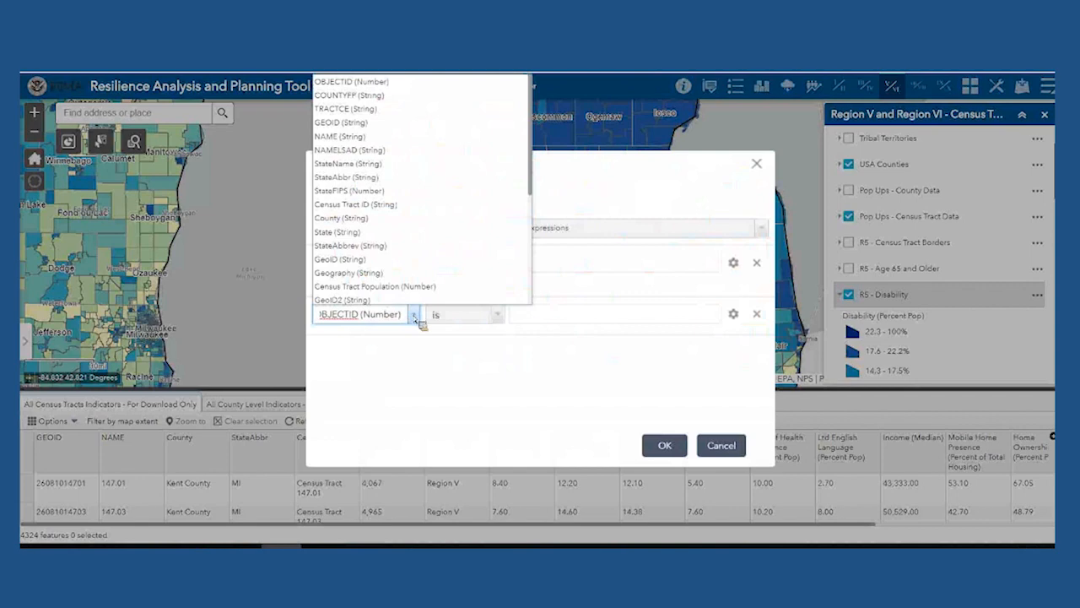
left_click(366, 220)
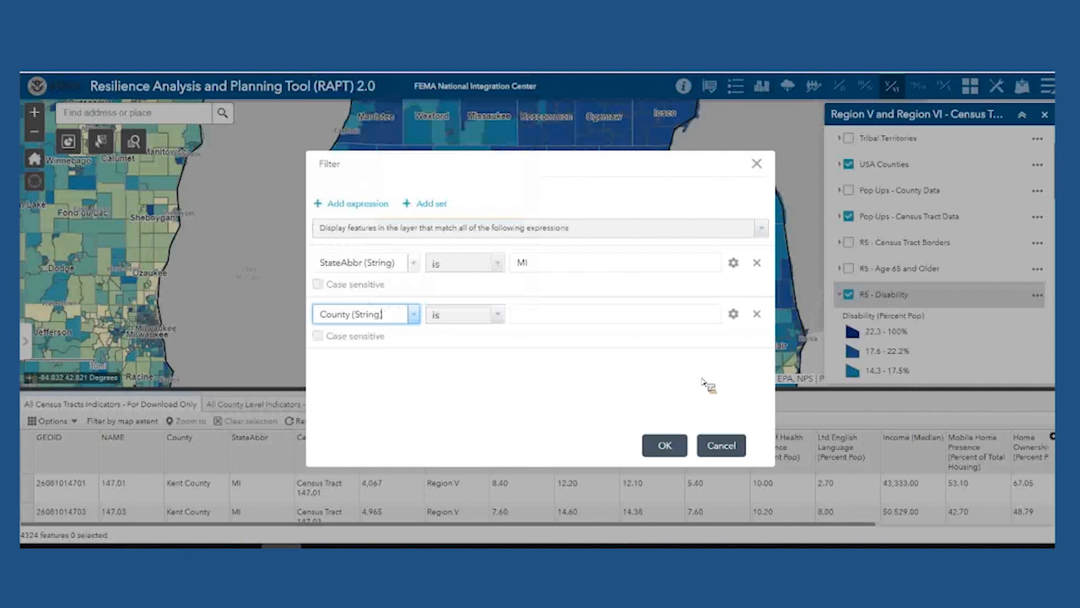
Step: Switch the County expression's input type to Unique, choose Kent County as its value, and apply the filter
left_click(733, 314)
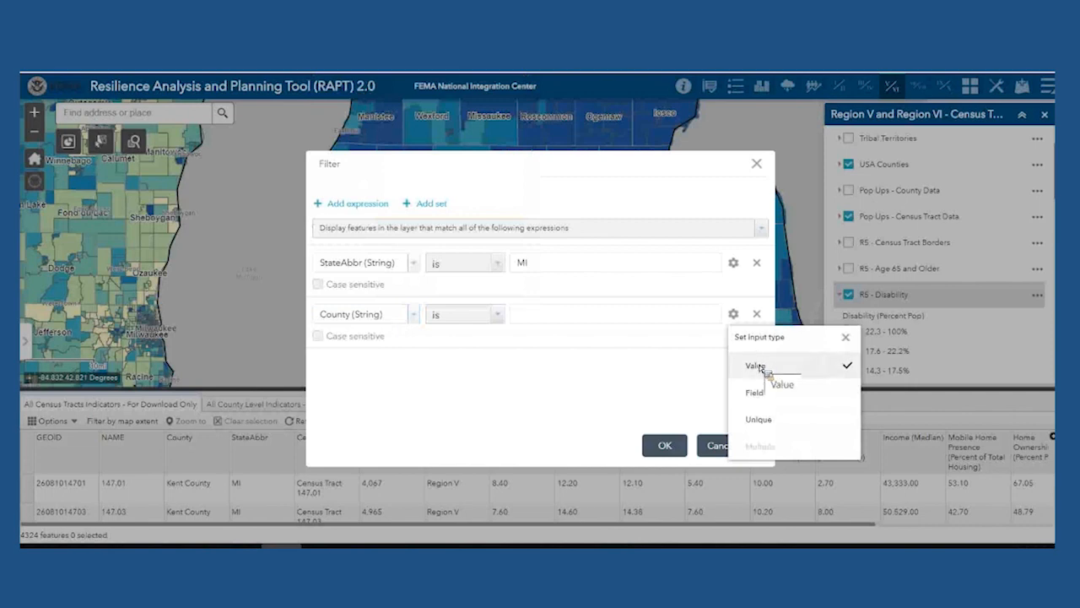
left_click(764, 420)
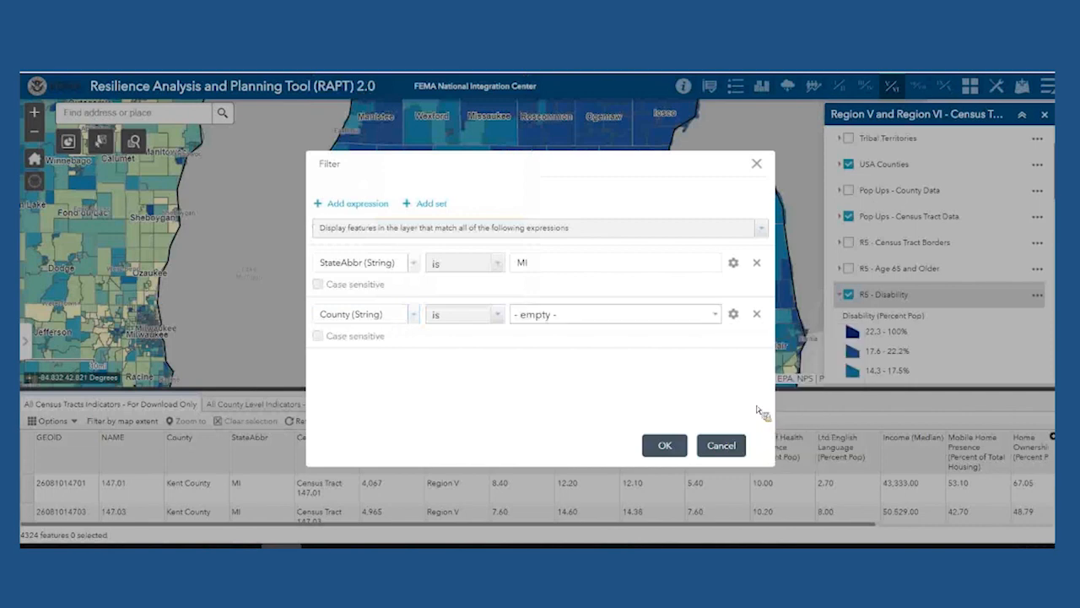
left_click(717, 317)
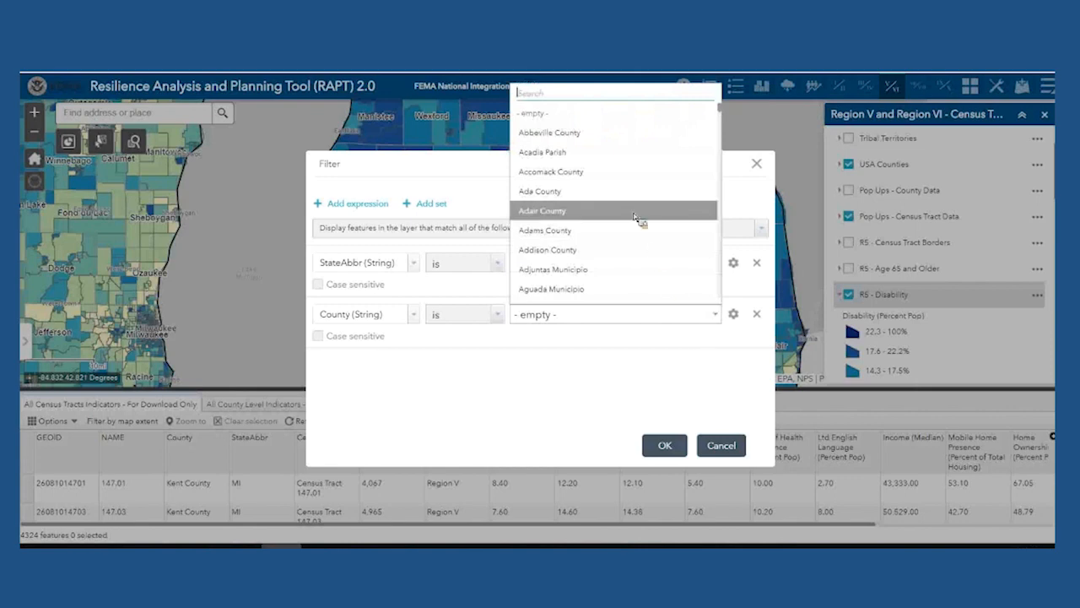
scroll(638, 228, "down", 5)
scroll(631, 250, "up", 5)
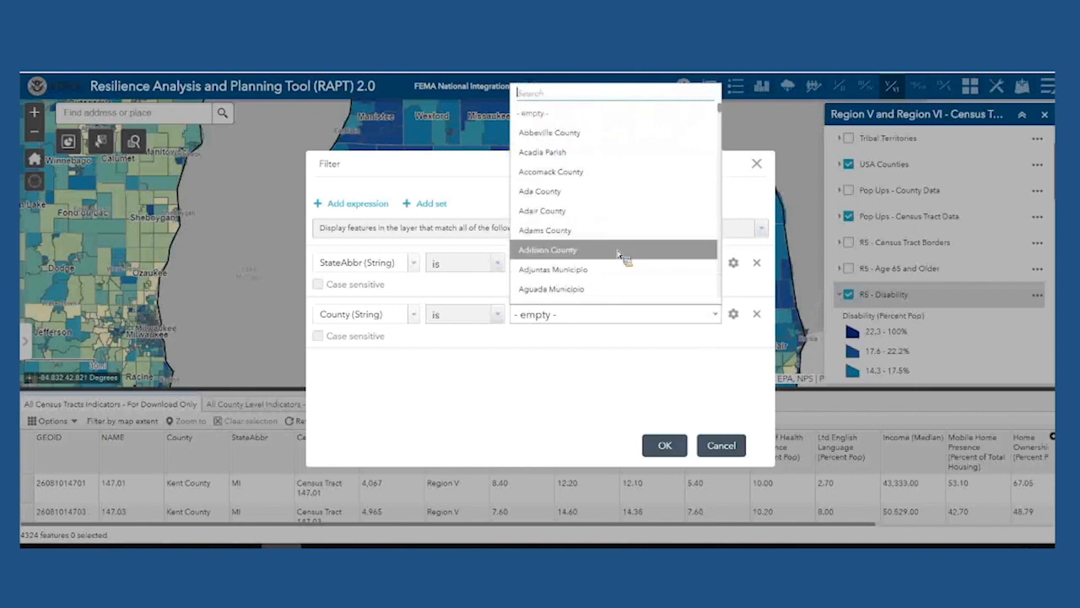
type("ken")
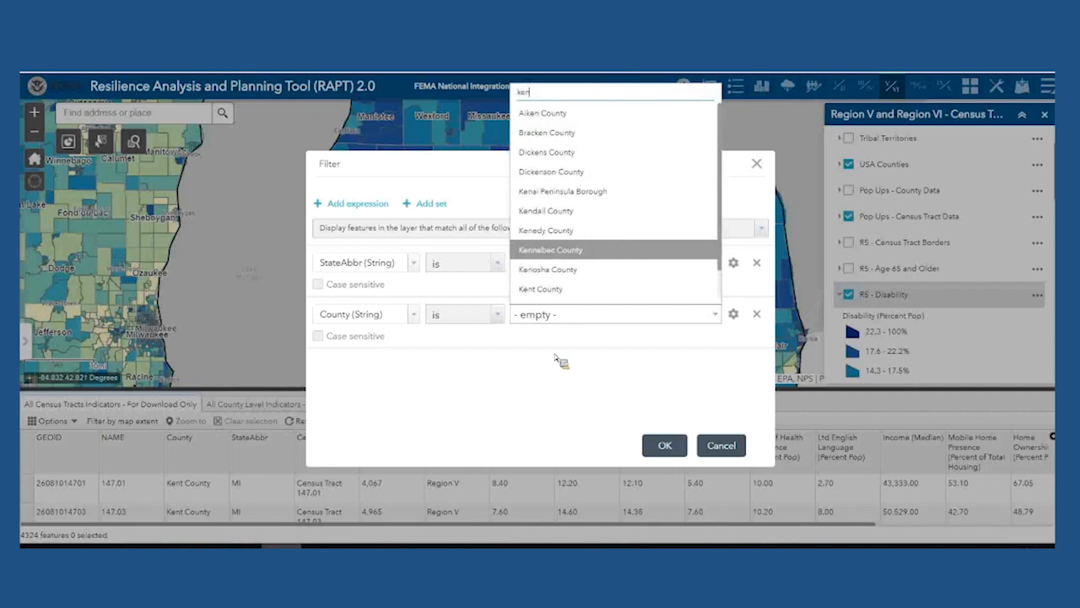
type("t")
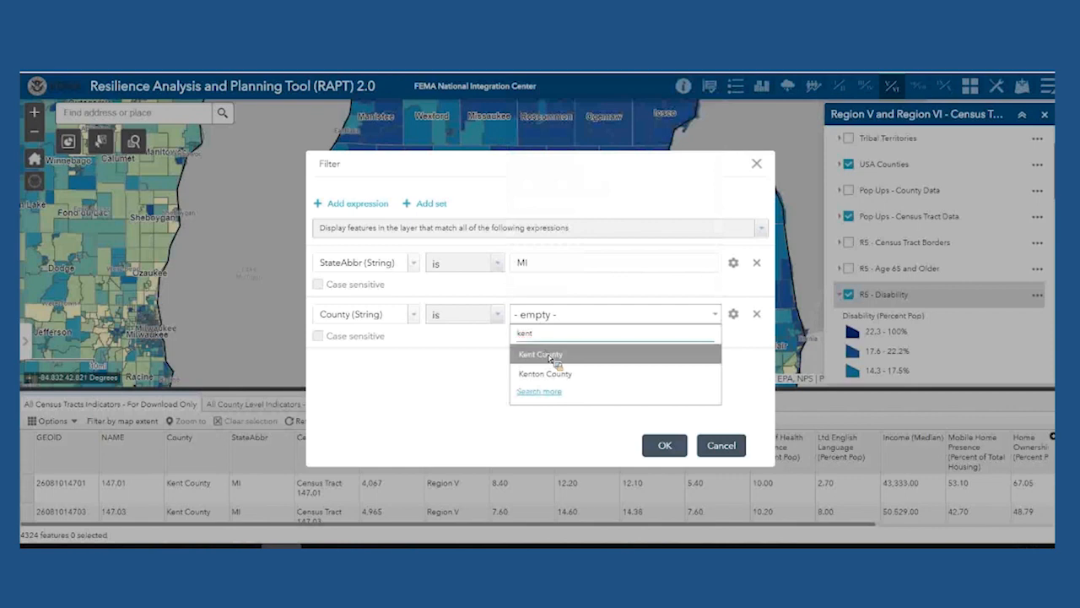
left_click(550, 357)
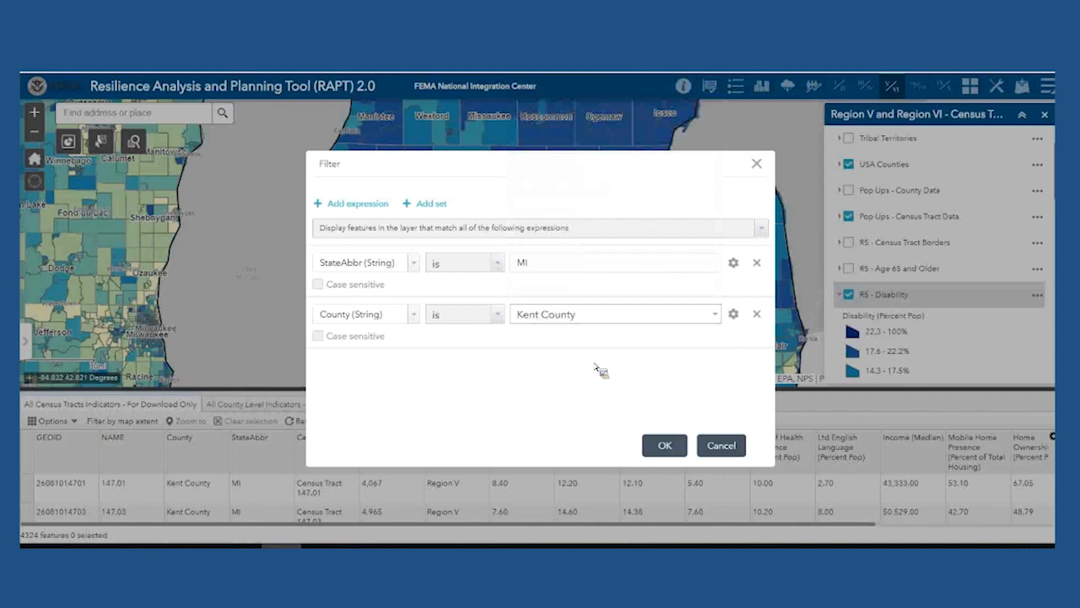
left_click(678, 447)
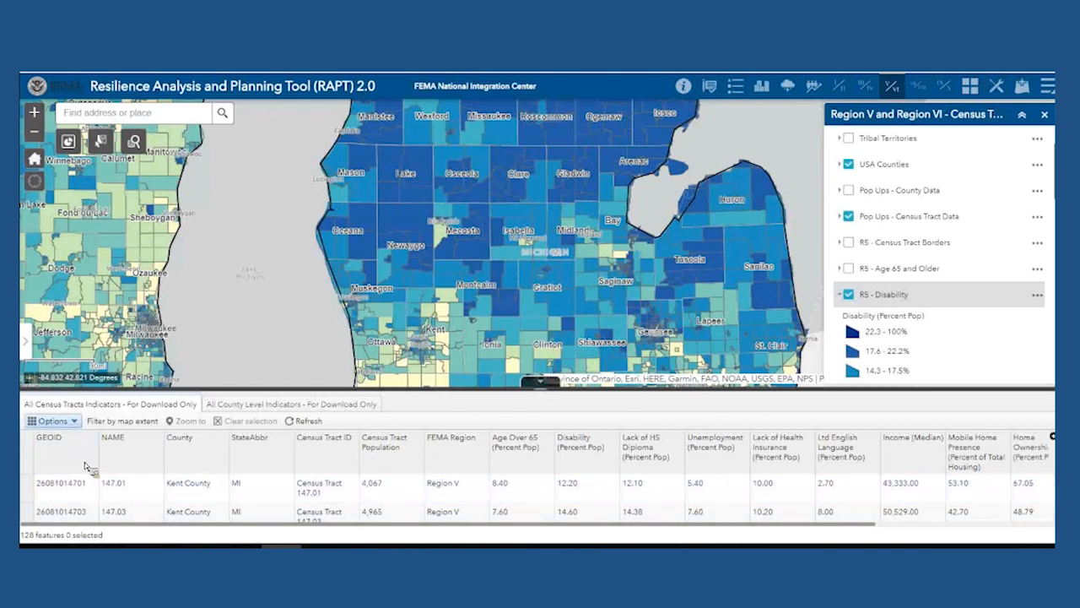
Step: Export all the filtered Kent County census tract records to a CSV file and open the downloaded file in Excel
left_click(54, 421)
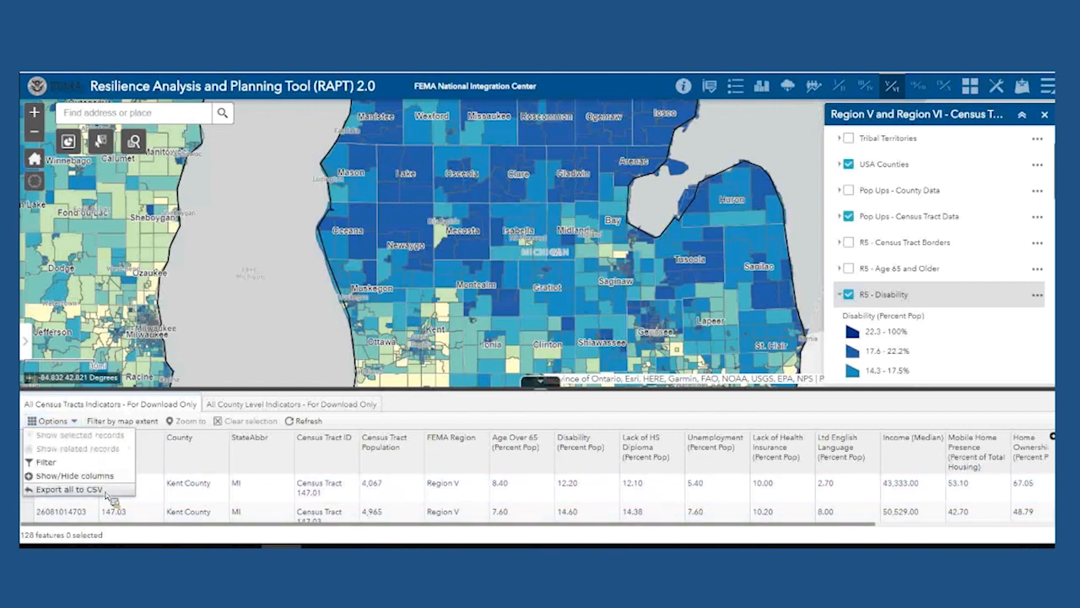
left_click(112, 498)
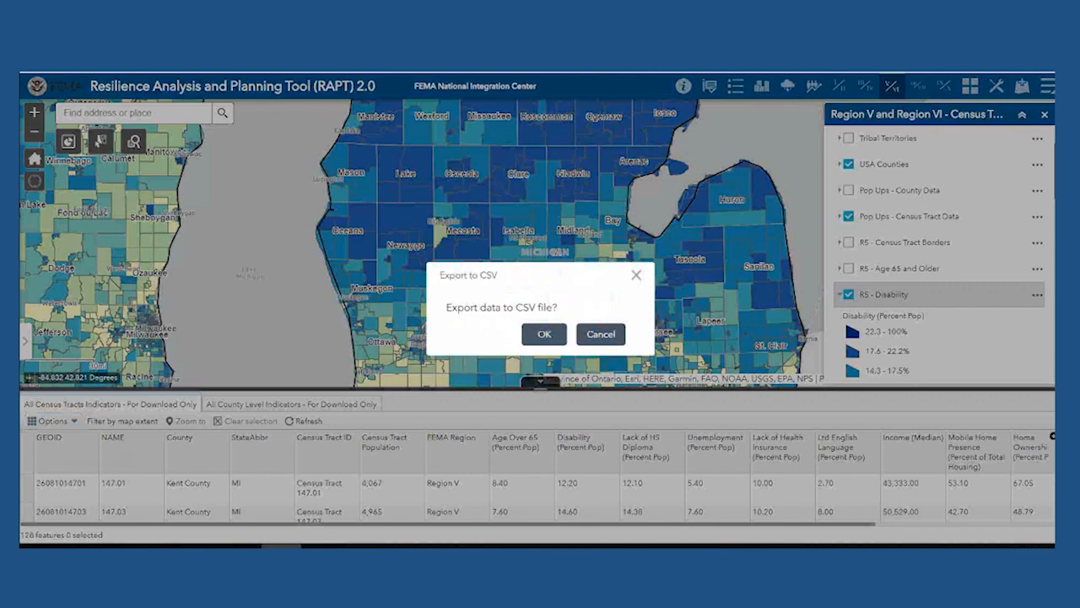
left_click(548, 336)
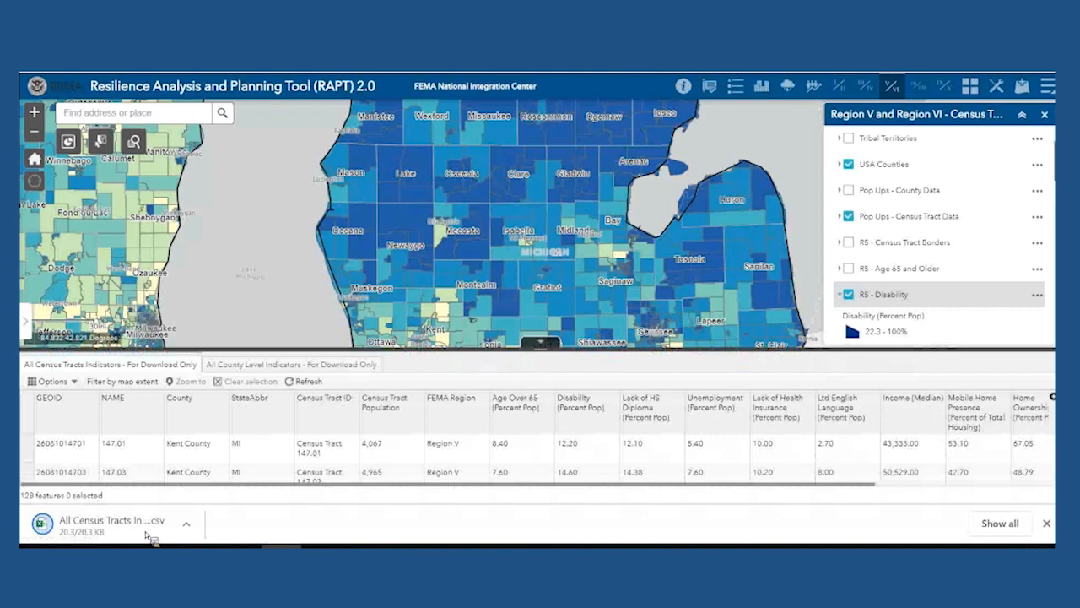
left_click(97, 529)
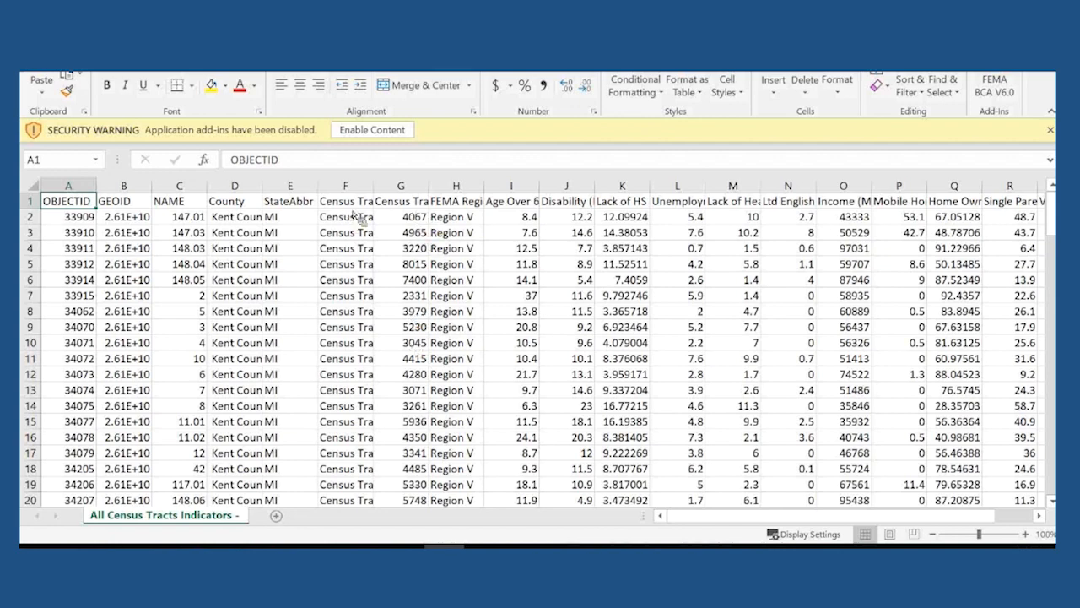
Step: Examine the exported column headings for census tract population, age over 65, disability and single parent households
left_click(417, 205)
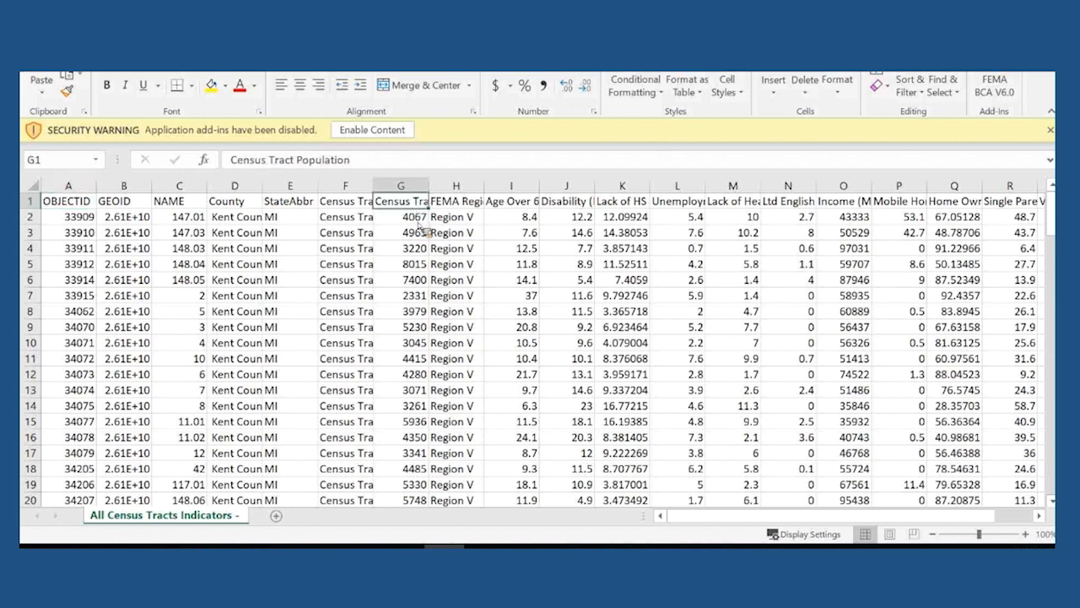
left_click(531, 206)
left_click(579, 206)
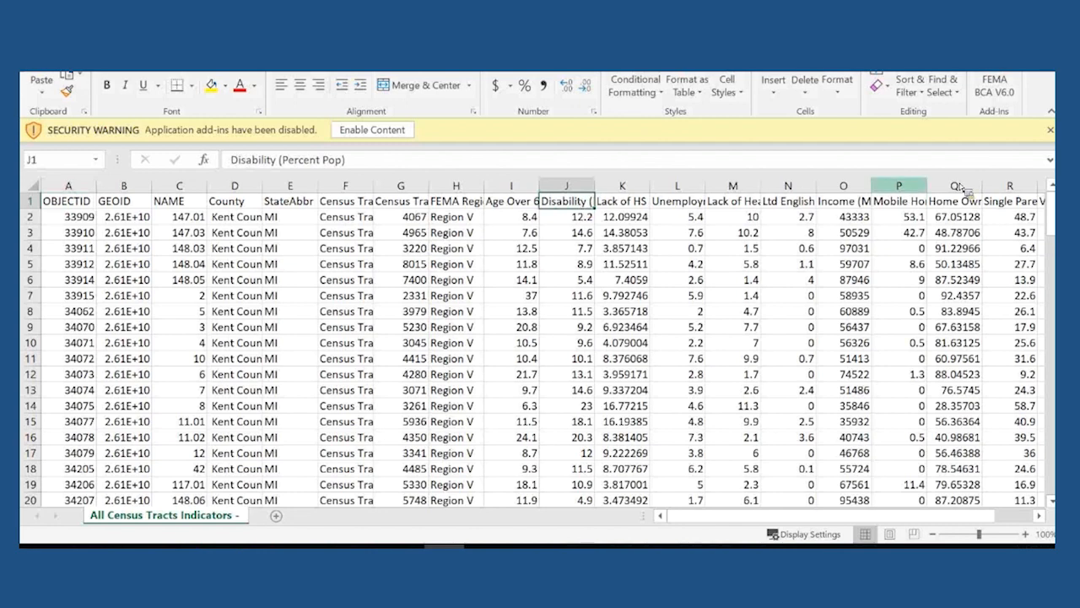
left_click(1012, 207)
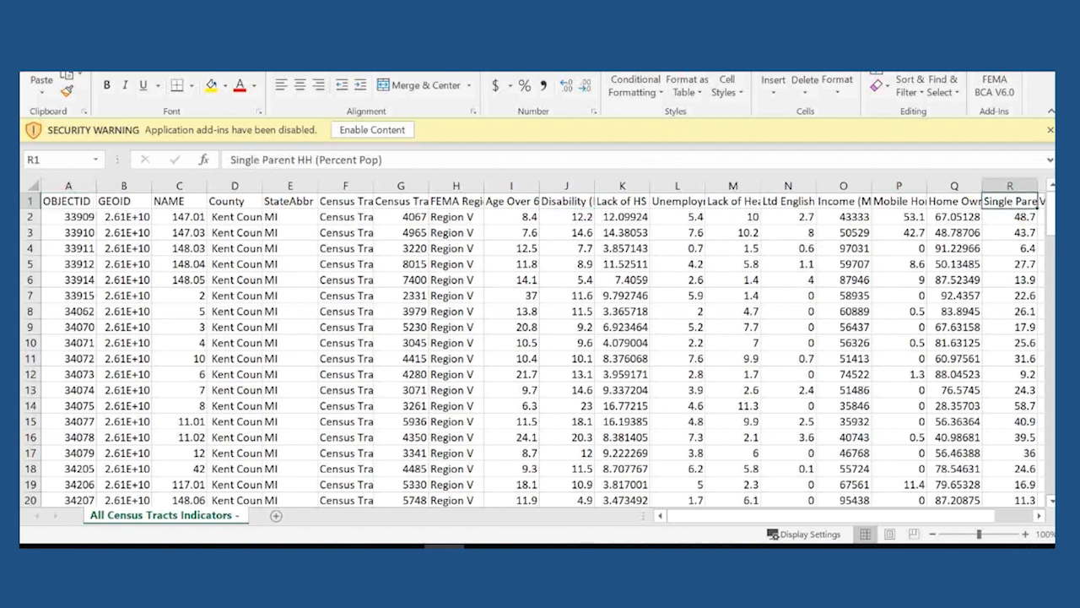